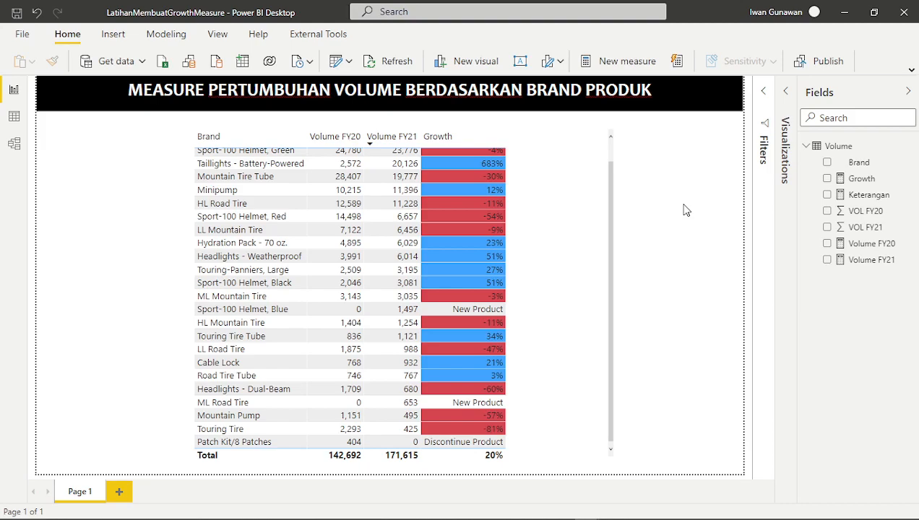
# Step: Look through the finished brand table with its Volume FY20, Volume FY21 and Growth columns, down to the last brands
pyautogui.scroll(2, 506, 244)
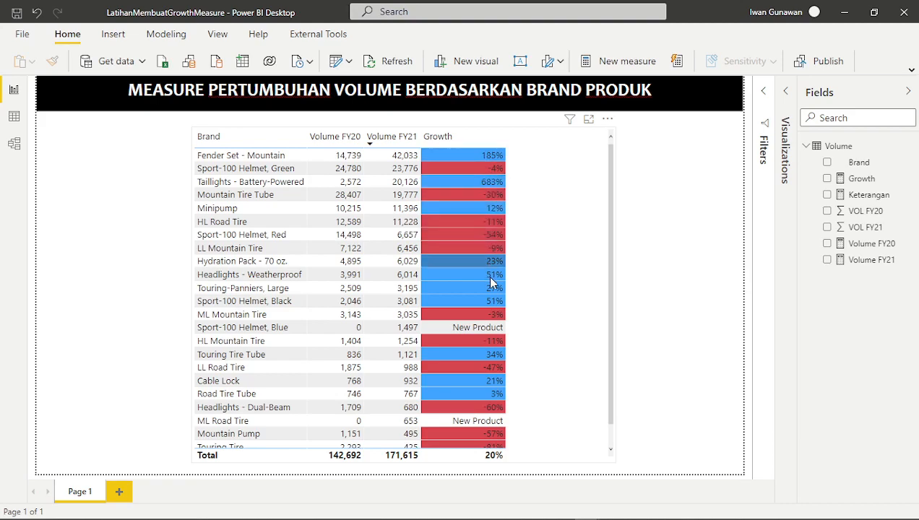
pyautogui.scroll(-1, 497, 318)
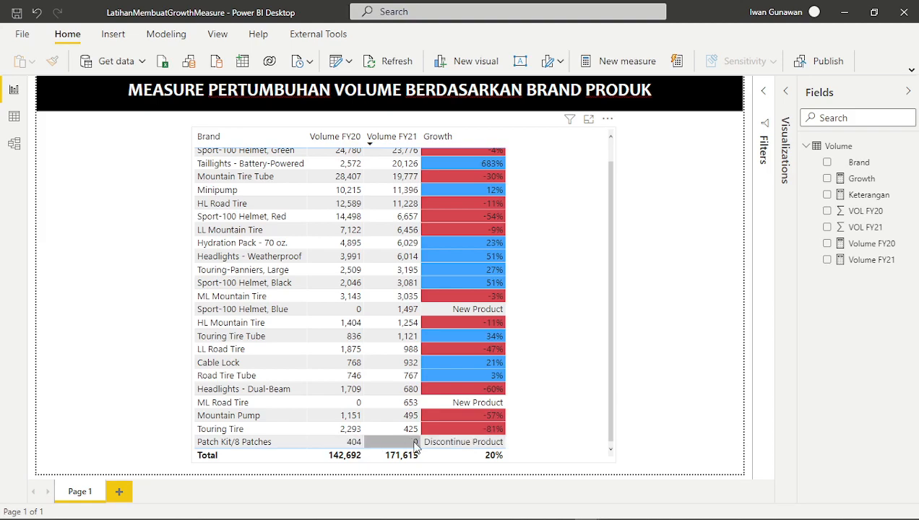
pyautogui.scroll(1, 416, 405)
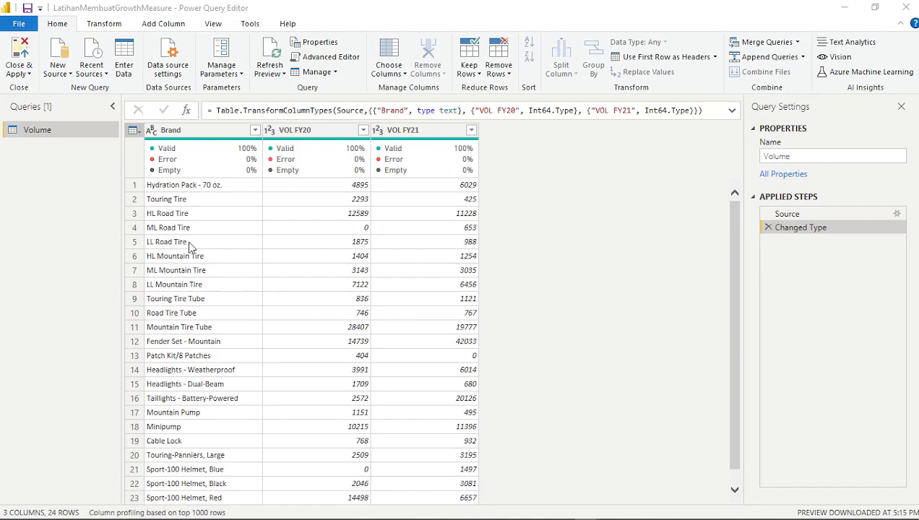
# Step: Close the Power Query Editor with its changes applied and start a new blank report
pyautogui.click(17, 26)
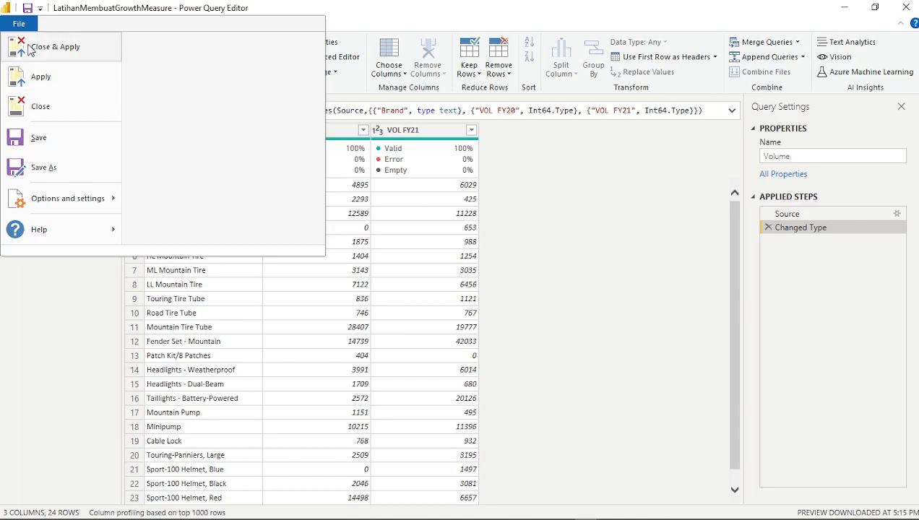
pyautogui.click(30, 49)
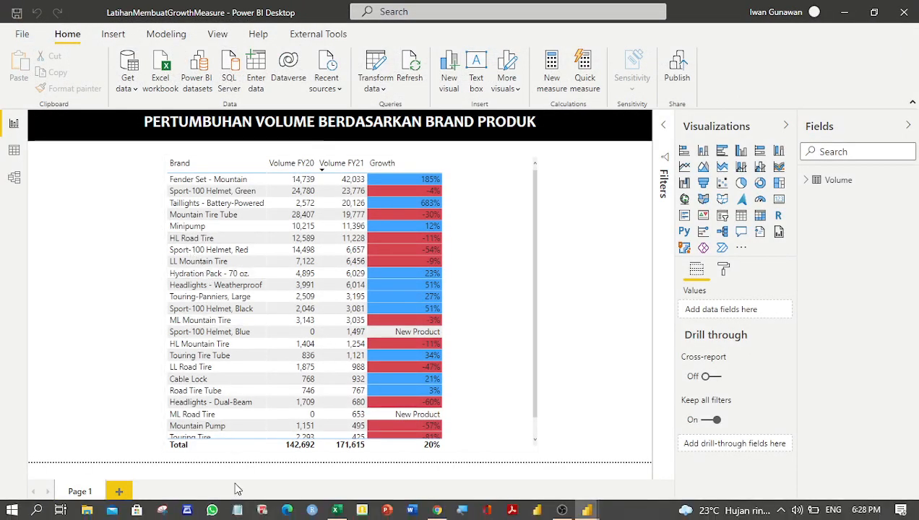
pyautogui.click(23, 37)
pyautogui.press('Escape')
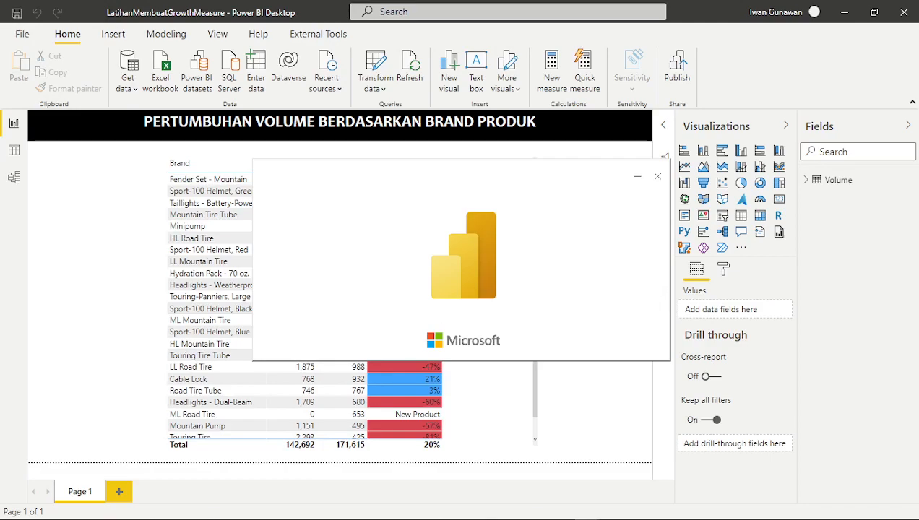
# Step: Switch to the Excel workbook VolGrowth.xlsx and look through its Brand, VOL FY20 and VOL FY21 data
pyautogui.click(340, 514)
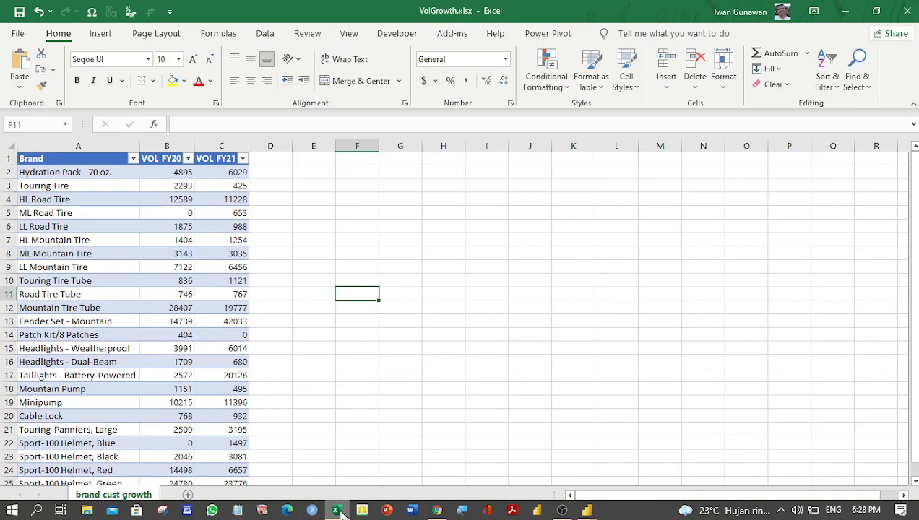
pyautogui.click(400, 361)
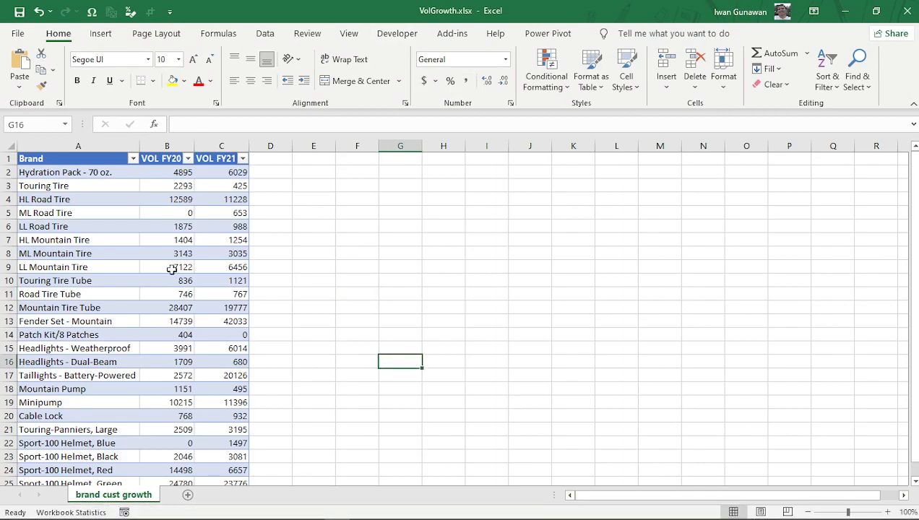
pyautogui.scroll(-5, 314, 326)
pyautogui.scroll(5, 274, 342)
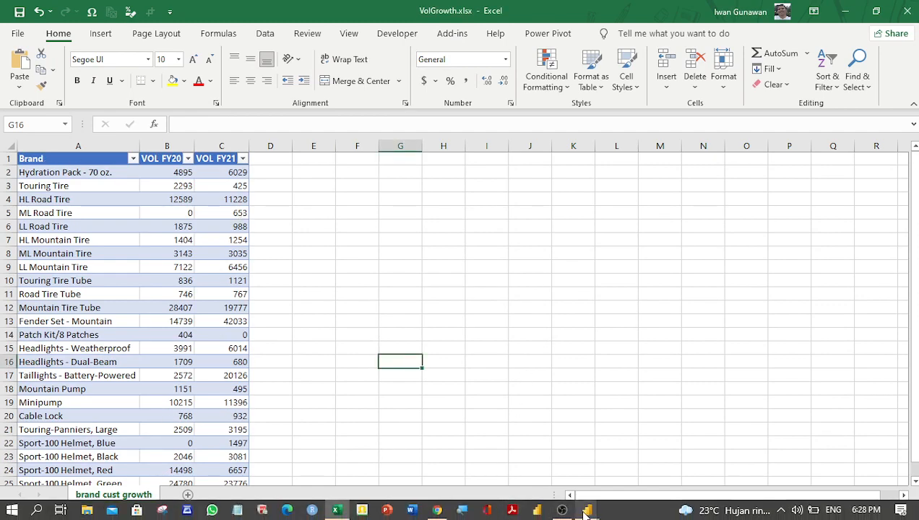
# Step: Switch to the new untitled Power BI Desktop report, dismiss its start screen and begin a manually entered table
pyautogui.moveTo(587, 512)
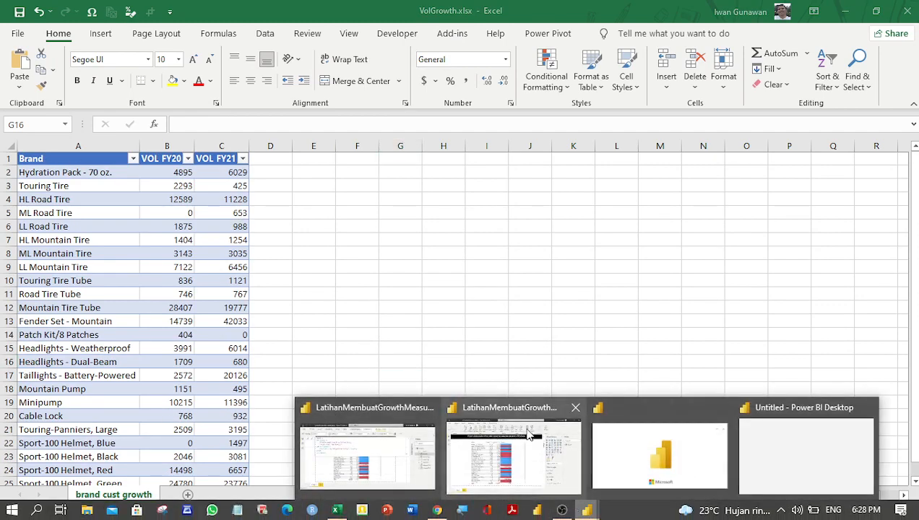
pyautogui.click(683, 455)
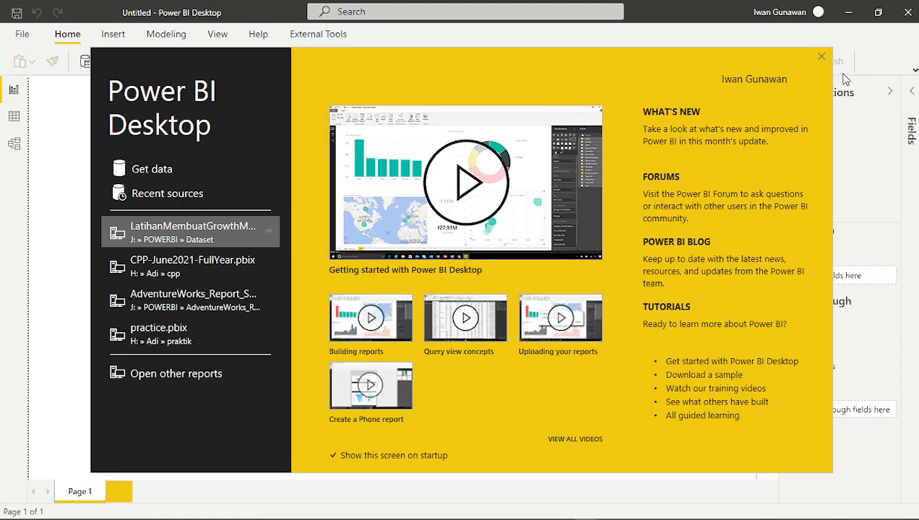
pyautogui.click(822, 57)
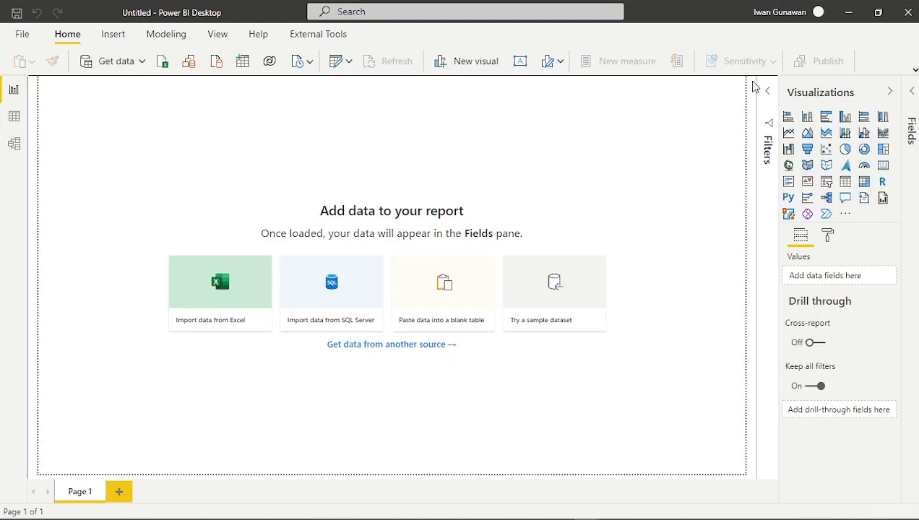
pyautogui.click(914, 71)
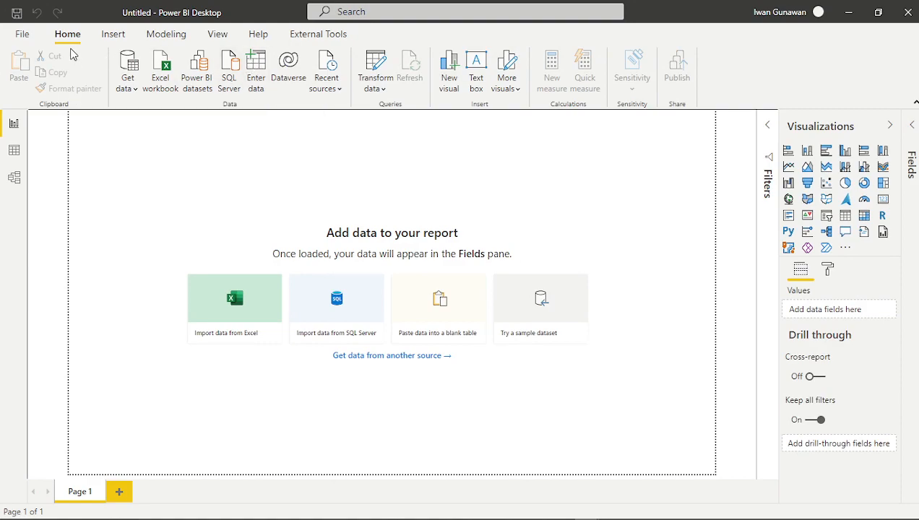
pyautogui.click(257, 68)
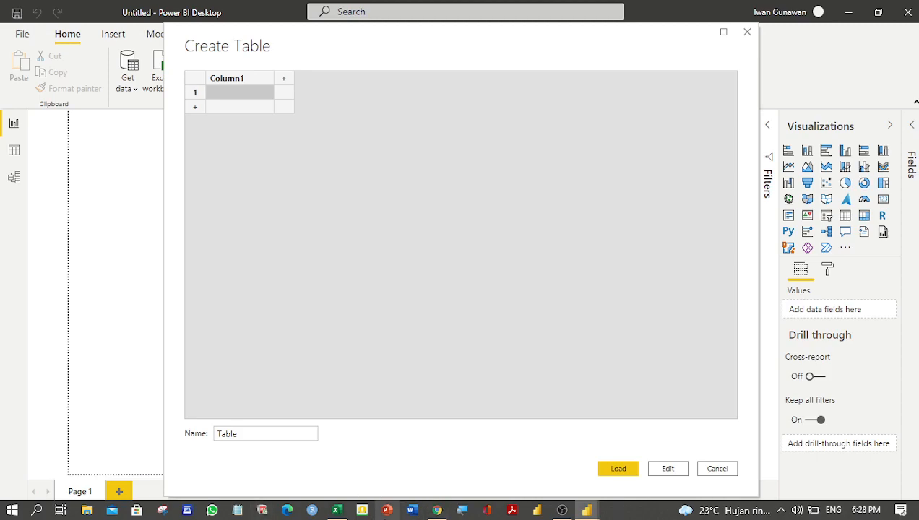
# Step: Copy the entire Brand, VOL FY20 and VOL FY21 table, headers included, from the Excel workbook VolGrowth.xlsx
pyautogui.click(330, 512)
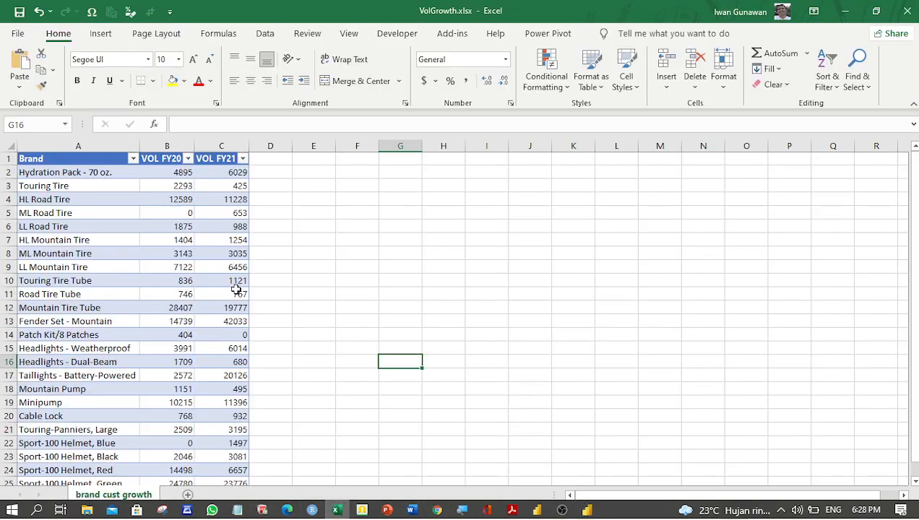
pyautogui.click(34, 153)
pyautogui.click(34, 152)
pyautogui.scroll(-5, 250, 345)
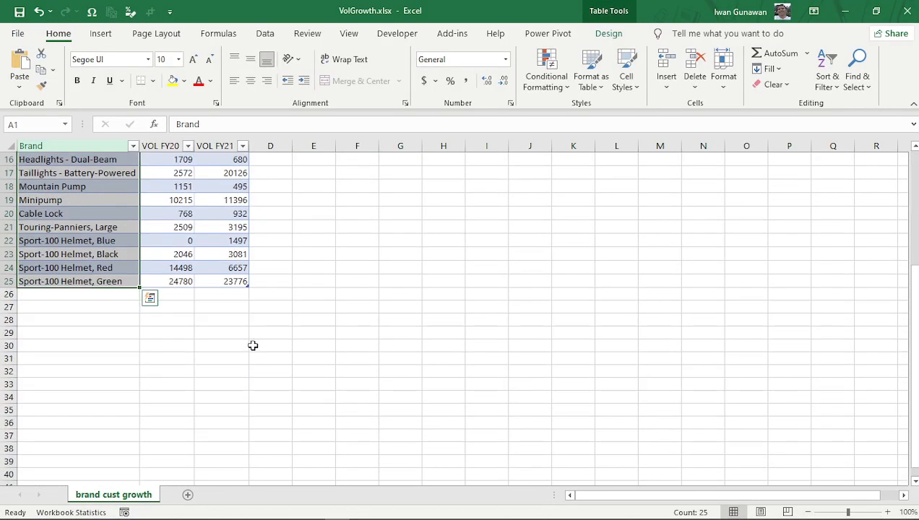
pyautogui.moveTo(232, 281); pyautogui.dragTo(233, 282)
pyautogui.hotkey('ctrl', 'c')
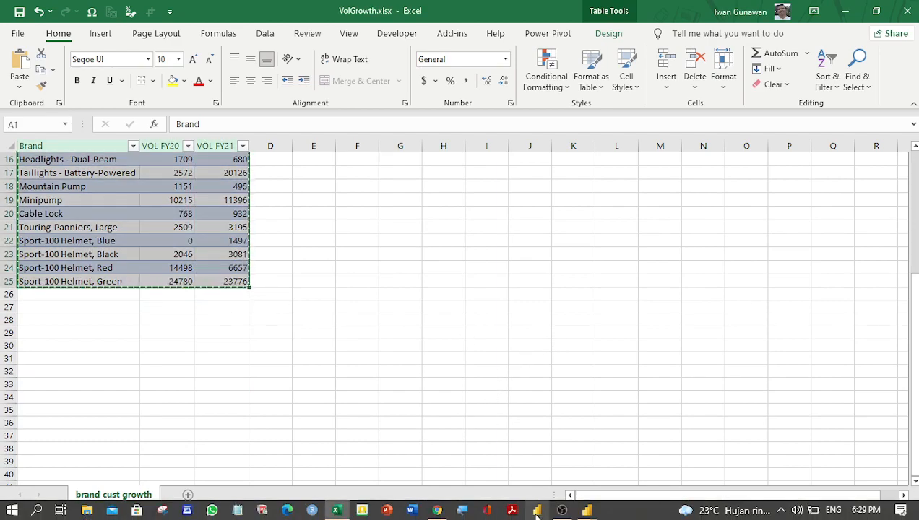
# Step: Back in Power BI Desktop, paste the copied data into the new table and load it under the name Volume
pyautogui.click(537, 511)
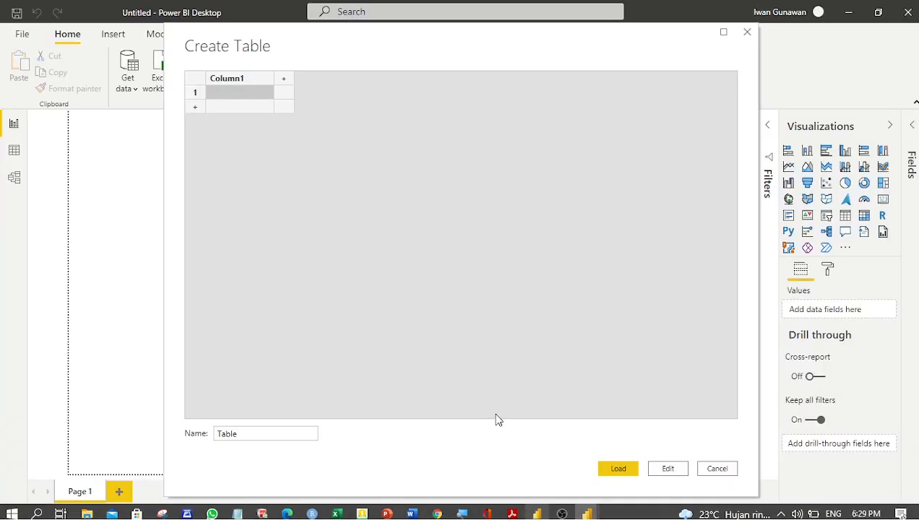
pyautogui.click(224, 82)
pyautogui.hotkey('ctrl', 'v')
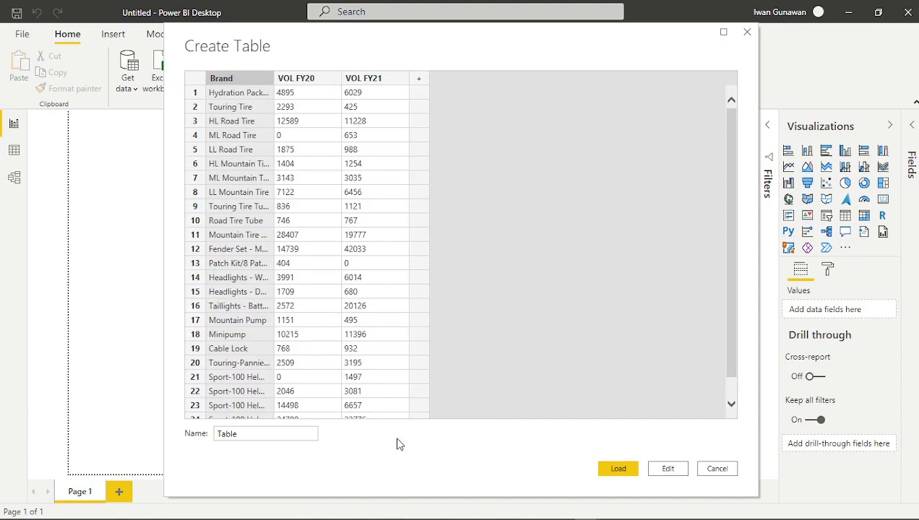
pyautogui.moveTo(247, 436); pyautogui.dragTo(194, 435)
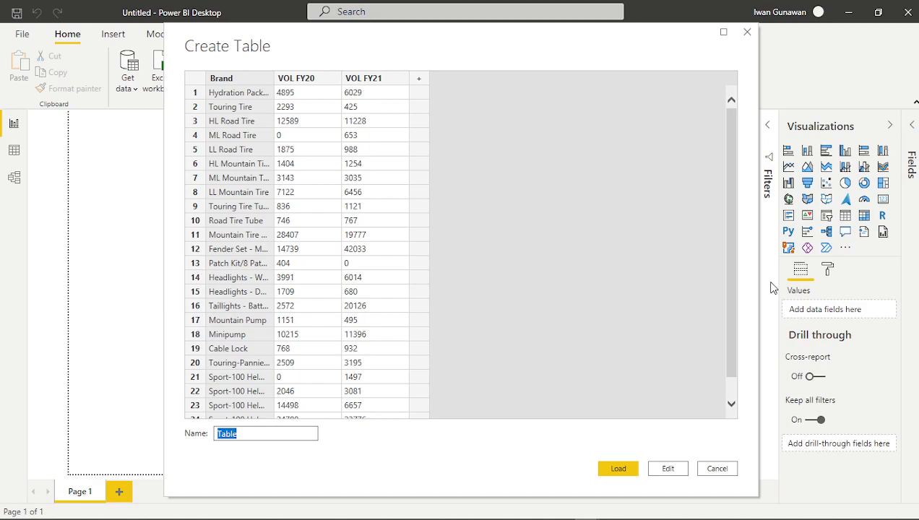
pyautogui.write('Volume')
pyautogui.press('Return')
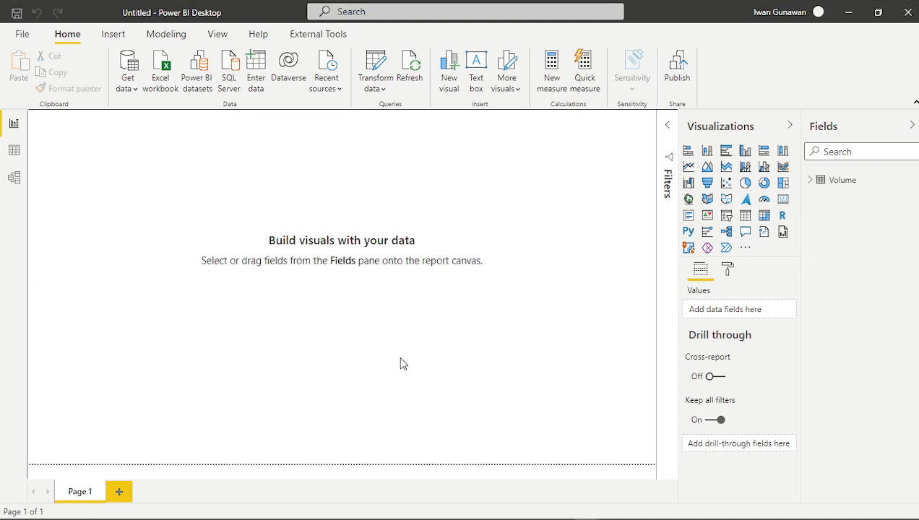
# Step: Create the measure Volume FY20 = SUM(Volume[VOL FY20]) in the Volume table
pyautogui.click(813, 184)
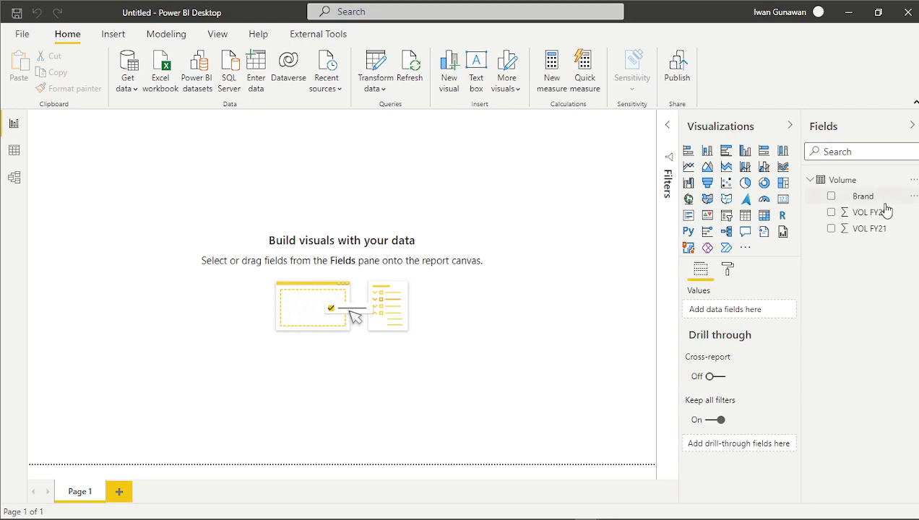
pyautogui.rightClick(843, 180)
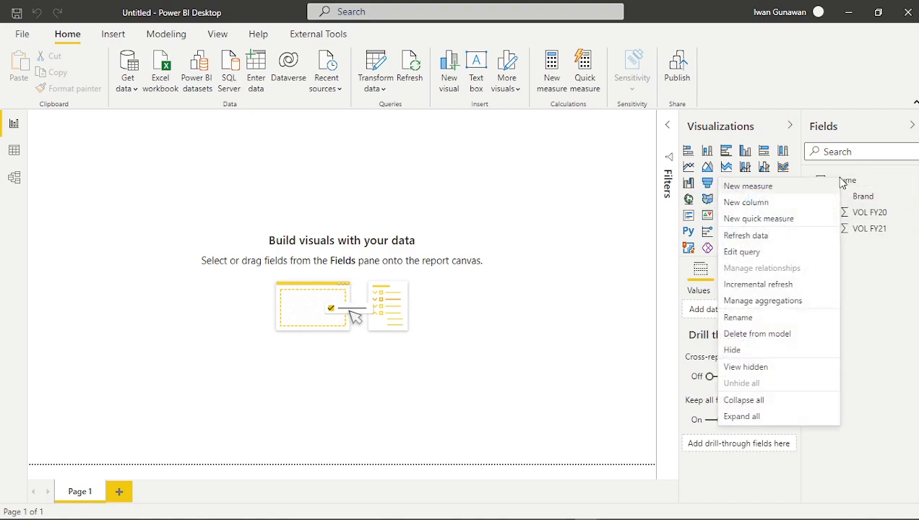
pyautogui.click(752, 191)
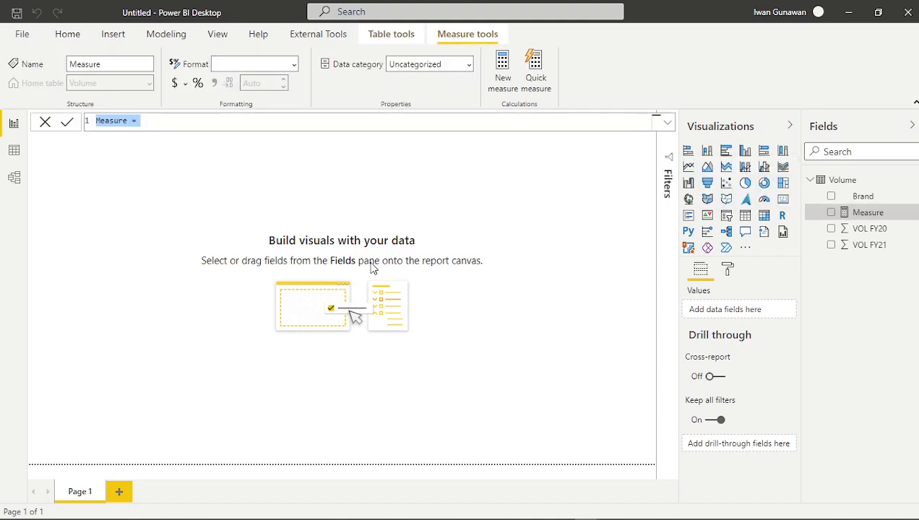
pyautogui.write('Volume FY2')
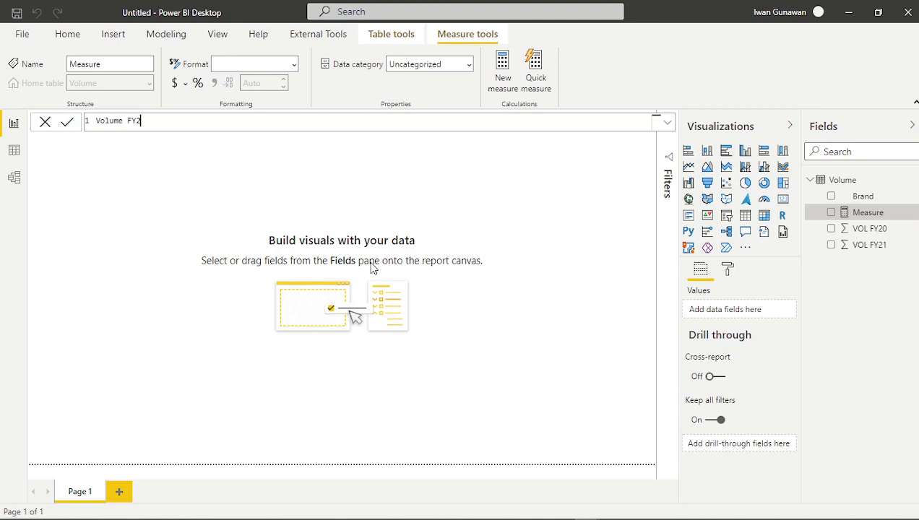
pyautogui.write('0 = SUM(vol')
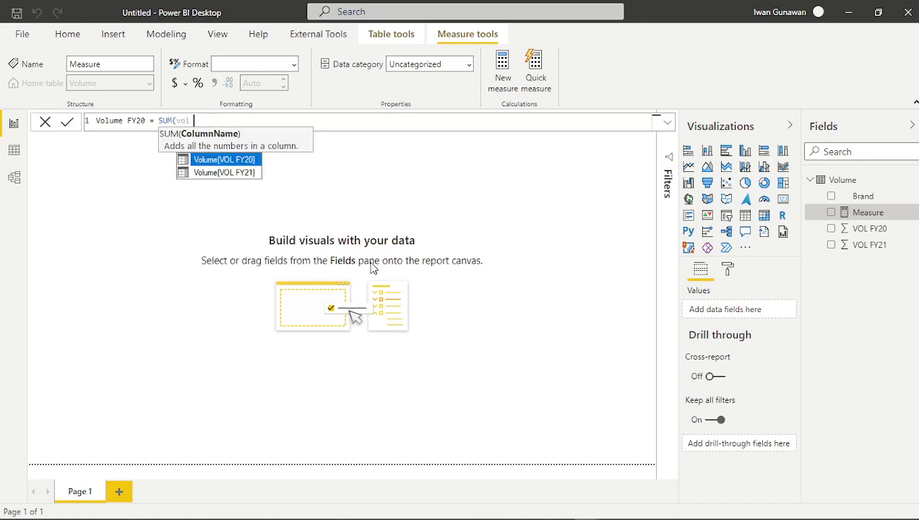
pyautogui.press('Tab')
pyautogui.write(')')
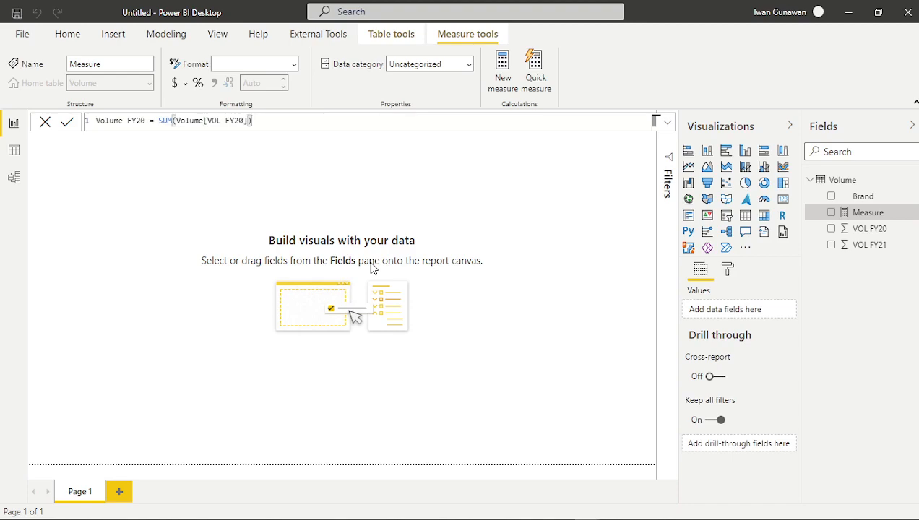
pyautogui.press('Return')
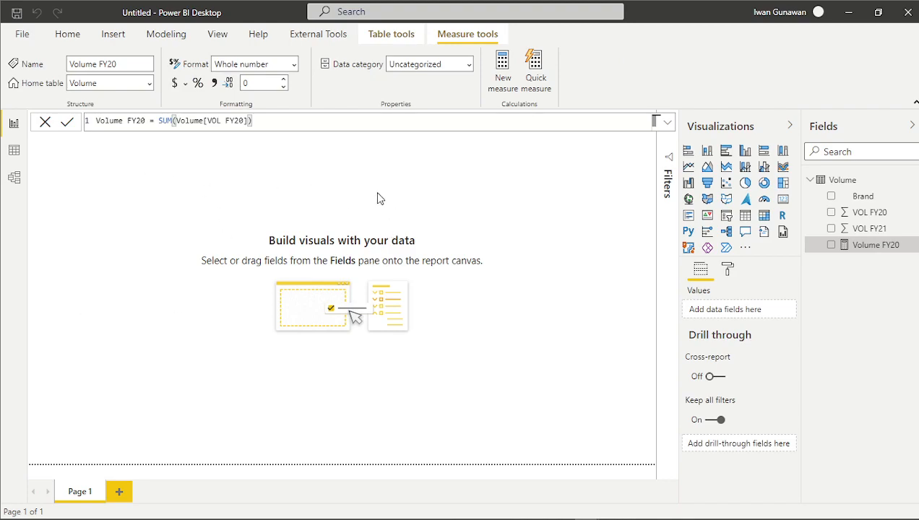
# Step: Create the measure Volume FY21 = SUM(Volume[VOL FY21]) in the Volume table
pyautogui.rightClick(877, 229)
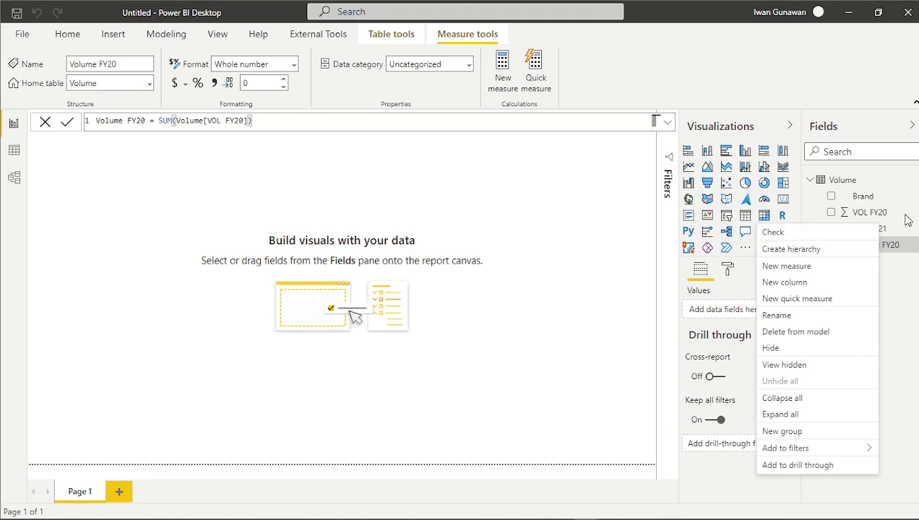
pyautogui.rightClick(841, 180)
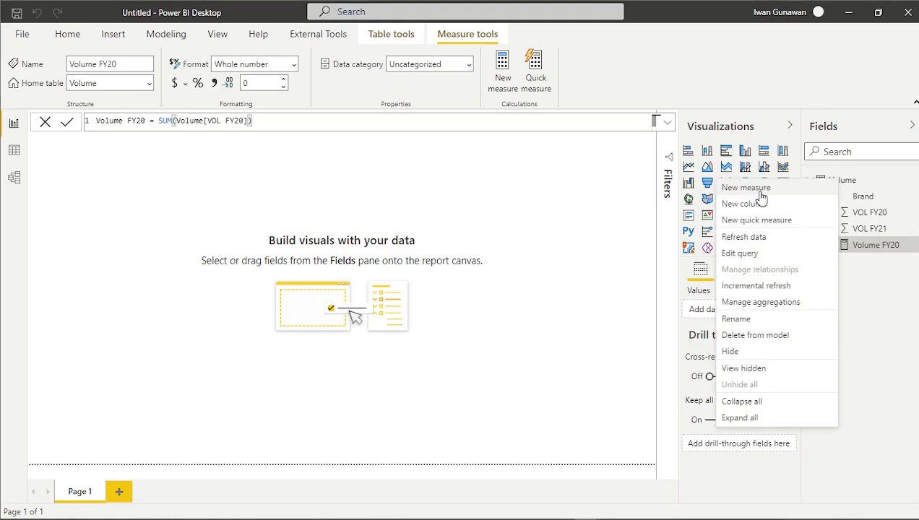
pyautogui.press('Escape')
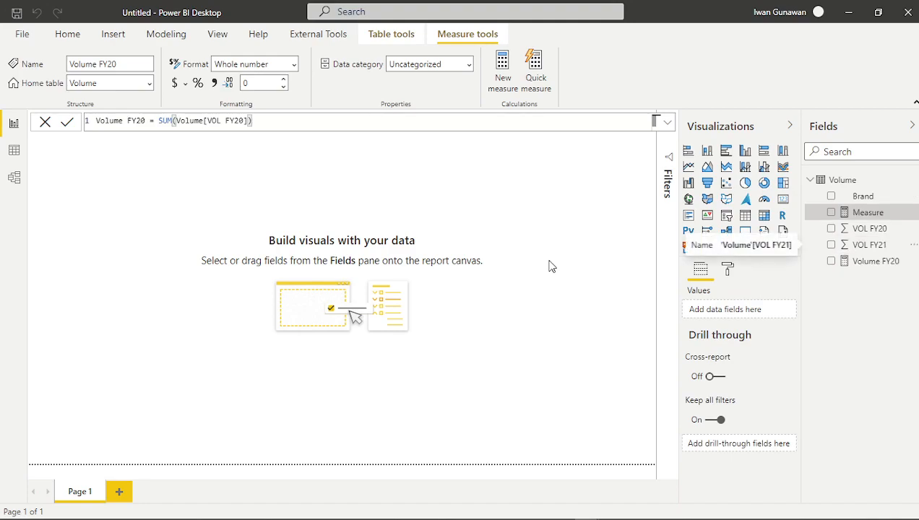
pyautogui.write('Volume ')
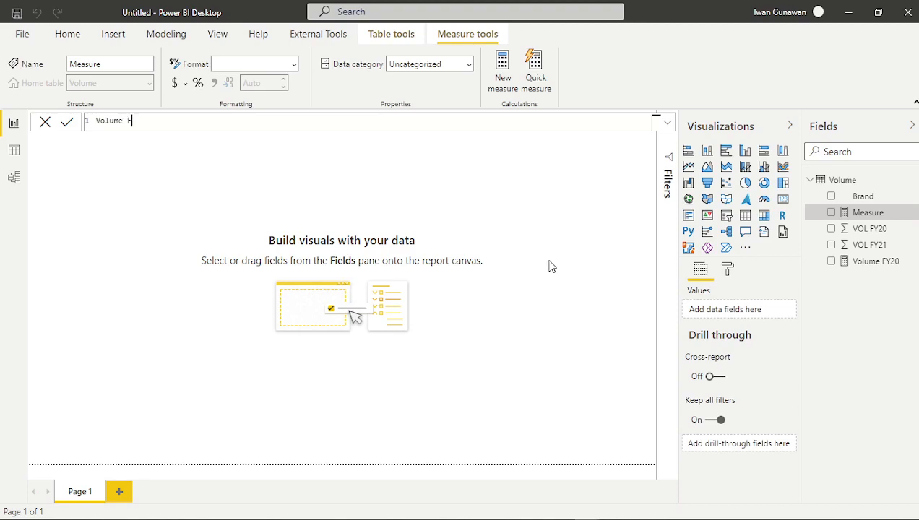
pyautogui.write('FY21 = SUM(')
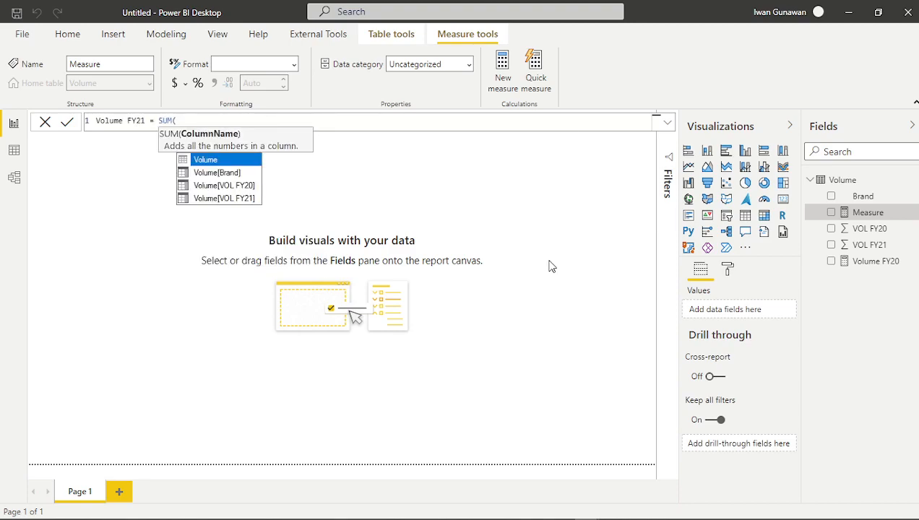
pyautogui.write('vol ')
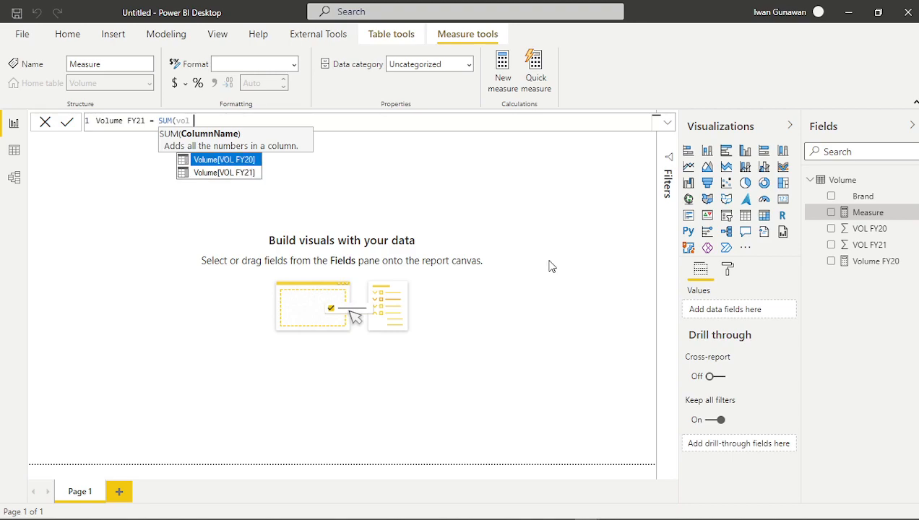
pyautogui.write('fyy')
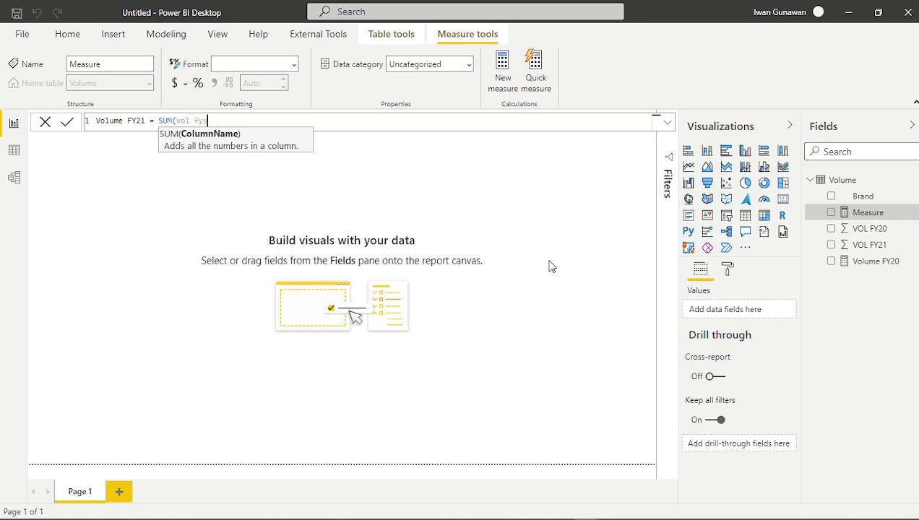
pyautogui.press('BackSpace')
pyautogui.write('2')
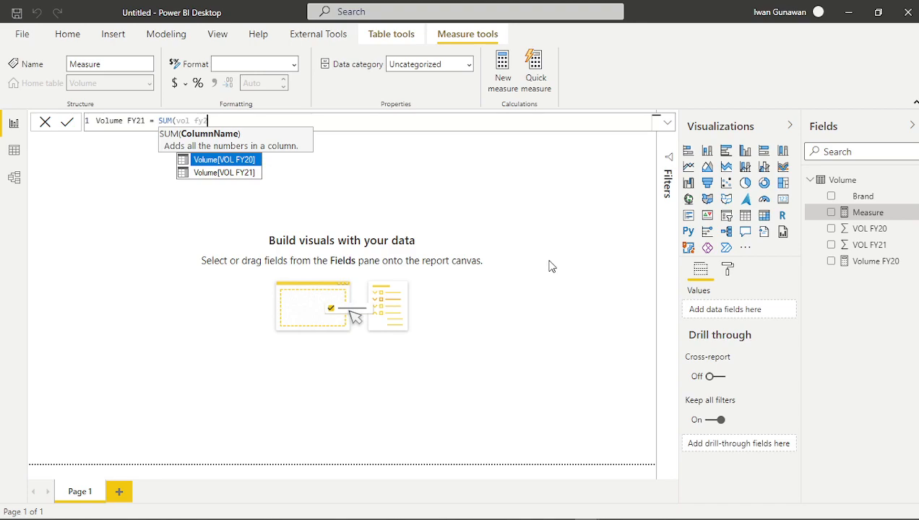
pyautogui.write('1')
pyautogui.press('Tab')
pyautogui.write(')')
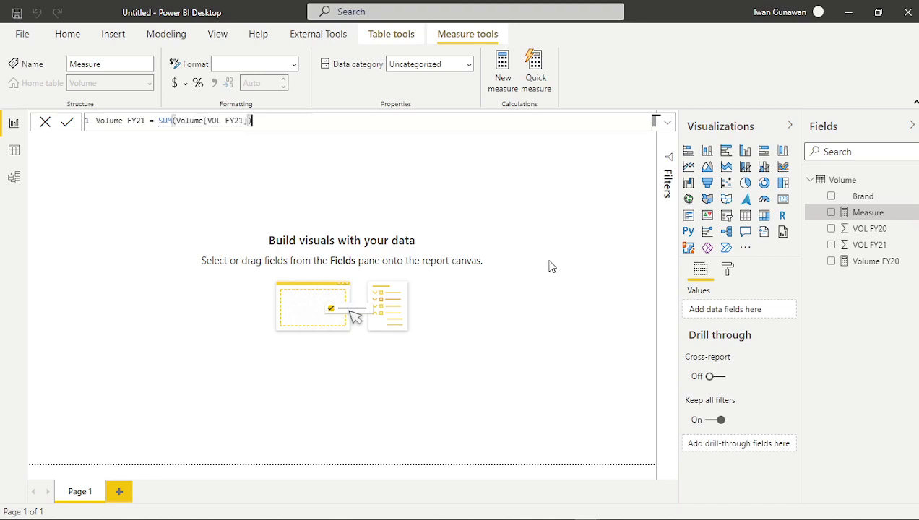
pyautogui.press('Return')
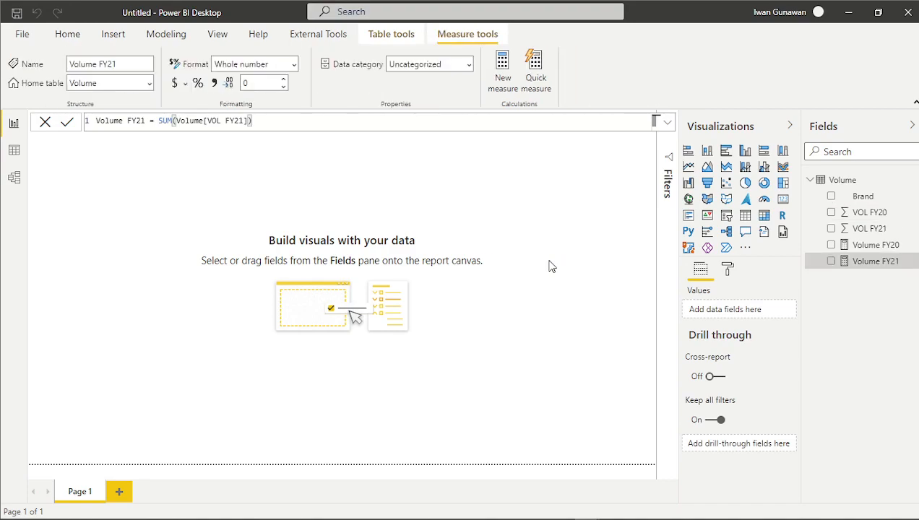
# Step: Add an empty table visual to the report page, place it away from the corner and collapse the Filters pane
pyautogui.click(747, 221)
pyautogui.moveTo(90, 148); pyautogui.dragTo(172, 264)
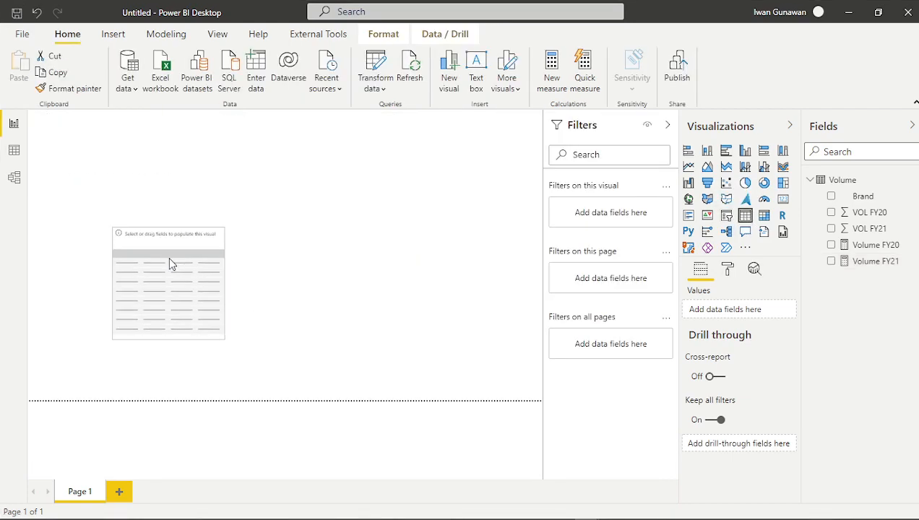
pyautogui.click(667, 126)
pyautogui.click(407, 244)
# Step: Fill the table visual with Brand, Volume FY20 and Volume FY21, and extend its upper edge to make it taller
pyautogui.moveTo(863, 196); pyautogui.dragTo(258, 281)
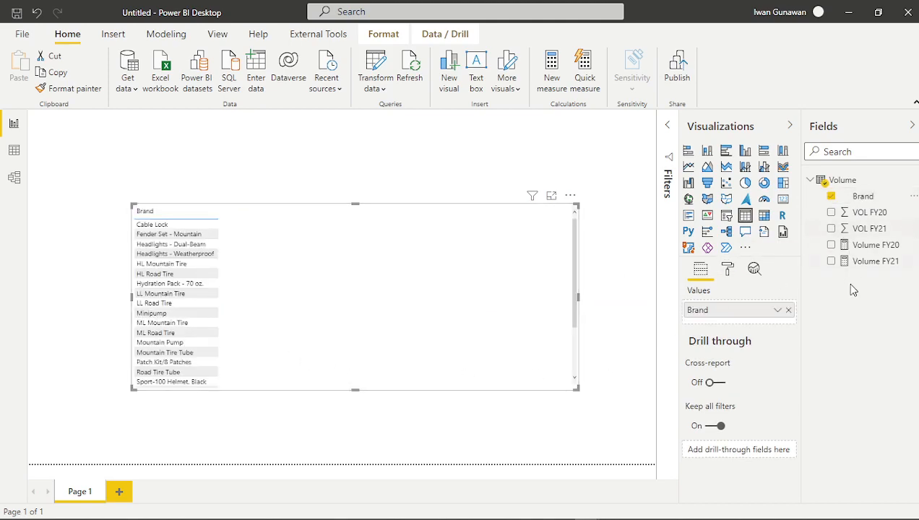
pyautogui.moveTo(860, 251); pyautogui.dragTo(301, 270)
pyautogui.moveTo(881, 269); pyautogui.dragTo(352, 276)
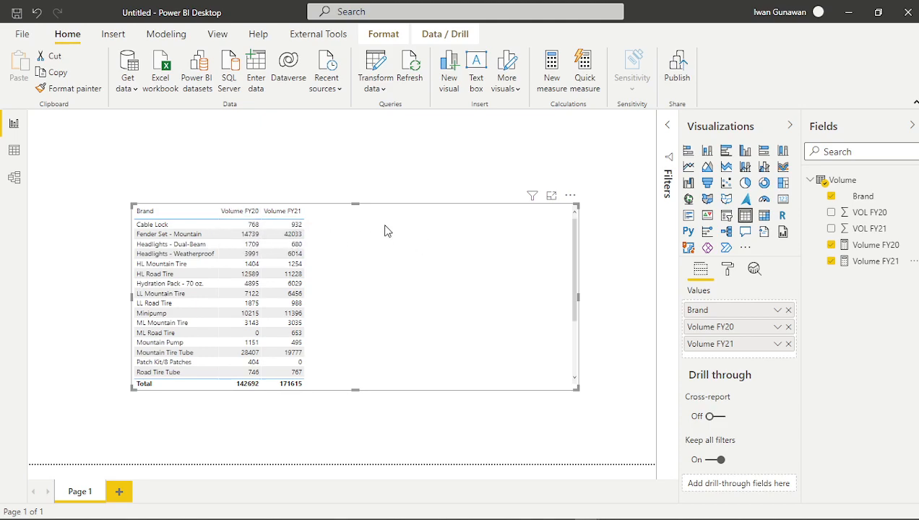
pyautogui.moveTo(355, 206); pyautogui.dragTo(355, 181)
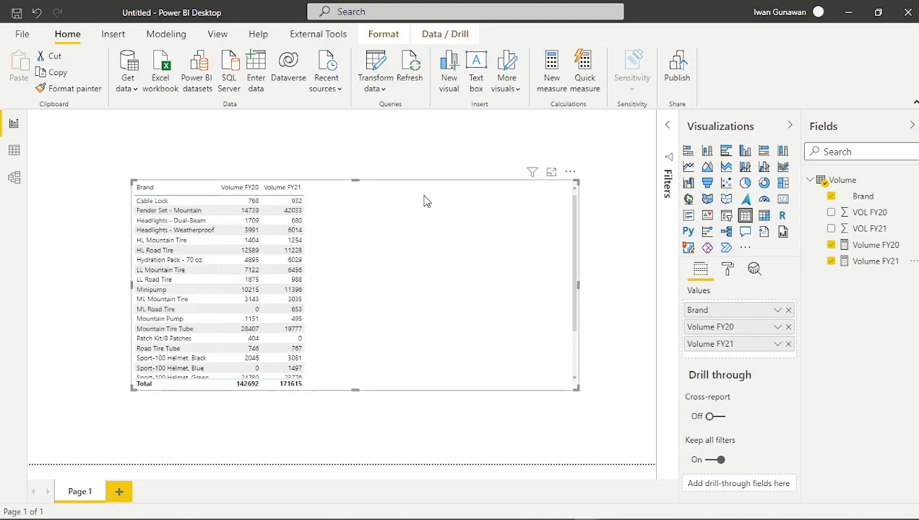
# Step: Begin a new measure Growth in the Volume table with the bracketed difference (Volume[Volume FY21]-Volume[Volume FY20])
pyautogui.rightClick(847, 183)
pyautogui.click(764, 186)
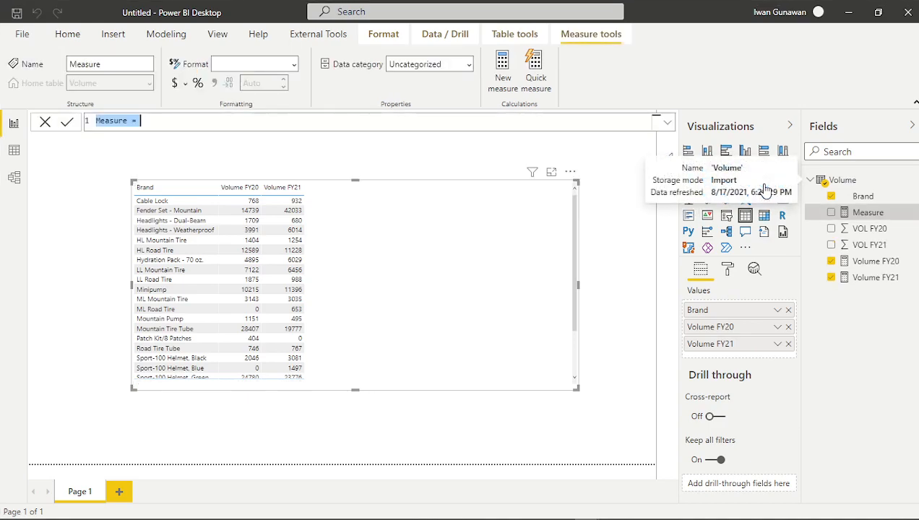
pyautogui.write('Growth')
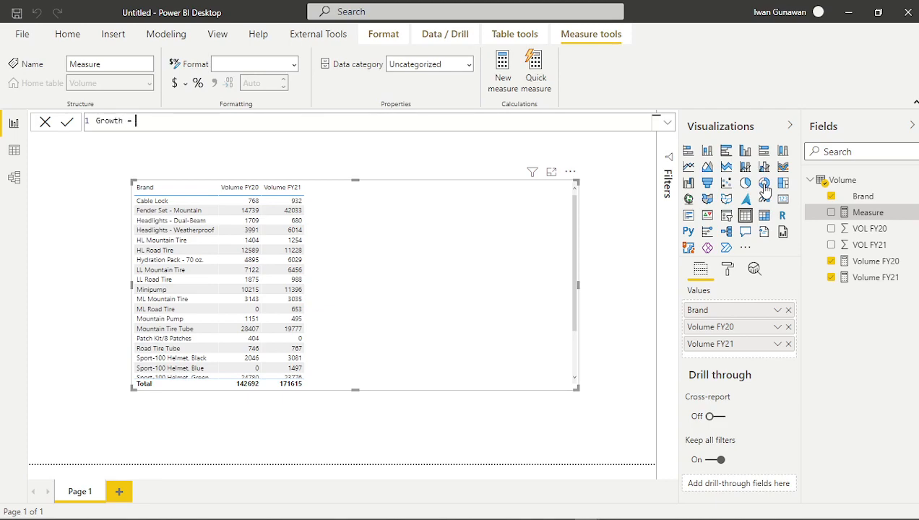
pyautogui.write(' = vol')
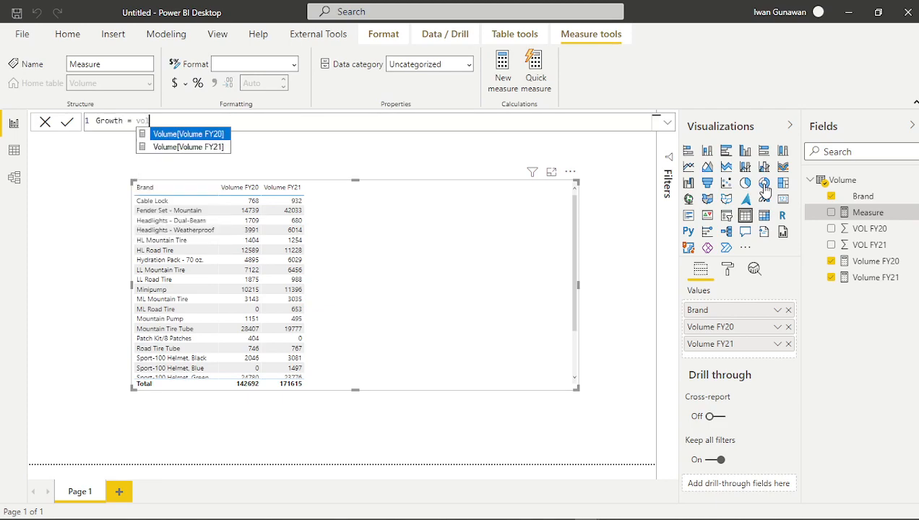
pyautogui.press('Down')
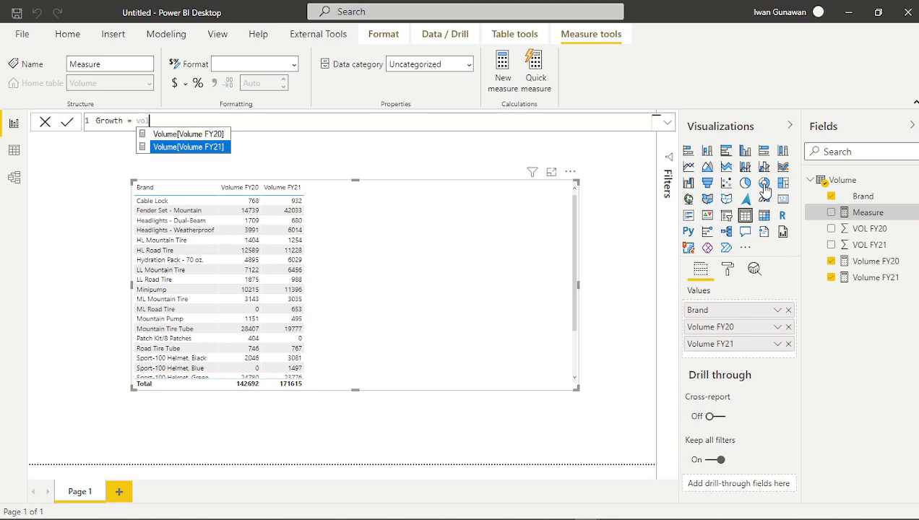
pyautogui.press('Tab')
pyautogui.write('-vo')
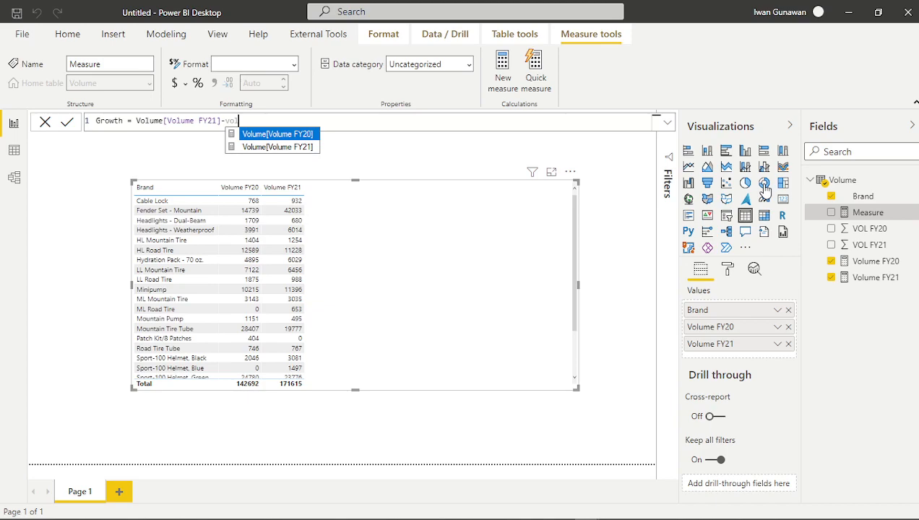
pyautogui.write('l')
pyautogui.press('Tab')
pyautogui.write(')')
pyautogui.press('Left')
pyautogui.press('Left')
pyautogui.press('Left')
pyautogui.press('Left')
pyautogui.press('Left')
pyautogui.press('Left')
pyautogui.press('Left')
pyautogui.press('Left')
pyautogui.press('Left')
pyautogui.press('Left')
pyautogui.press('Left')
pyautogui.press('Left')
pyautogui.press('Left')
pyautogui.press('Left')
pyautogui.press('Left')
pyautogui.press('Left')
pyautogui.press('Left')
pyautogui.press('Left')
pyautogui.press('Left')
pyautogui.press('Left')
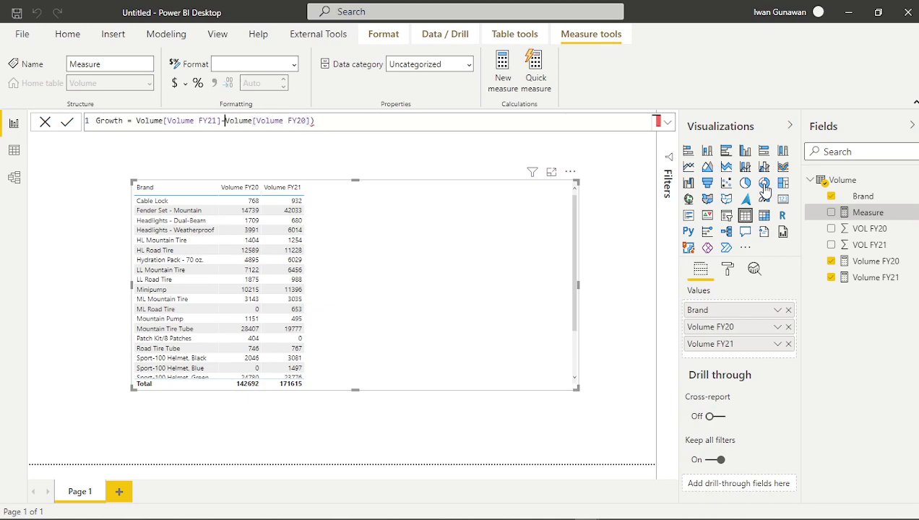
pyautogui.press('Left')
pyautogui.press('Left')
pyautogui.press('Left')
pyautogui.press('Left')
pyautogui.press('Left')
pyautogui.press('Left')
pyautogui.write('(')
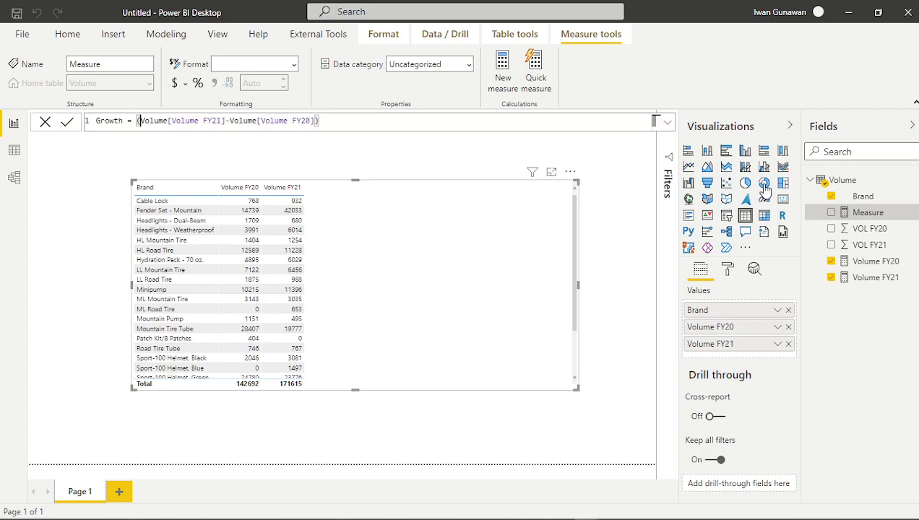
# Step: Complete the Growth formula by dividing the bracketed difference by [Volume FY20], and commit the measure
pyautogui.press('Right')
pyautogui.press('Right')
pyautogui.press('Right')
pyautogui.press('Right')
pyautogui.press('Right')
pyautogui.press('Right')
pyautogui.press('Right')
pyautogui.press('Right')
pyautogui.press('Right')
pyautogui.press('Right')
pyautogui.press('Right')
pyautogui.press('Right')
pyautogui.press('Right')
pyautogui.press('Right')
pyautogui.press('Right')
pyautogui.press('Right')
pyautogui.press('Right')
pyautogui.press('Right')
pyautogui.press('Right')
pyautogui.press('Right')
pyautogui.write('/')
pyautogui.write('f')
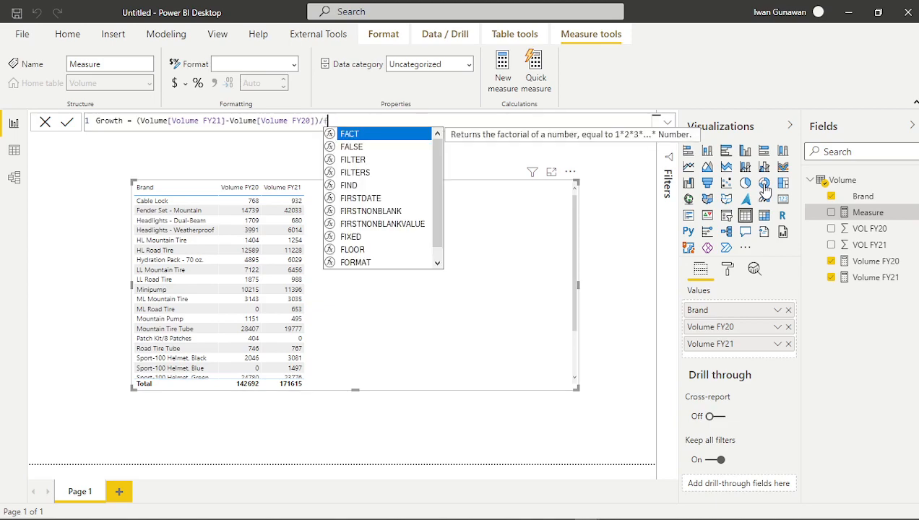
pyautogui.write('y20')
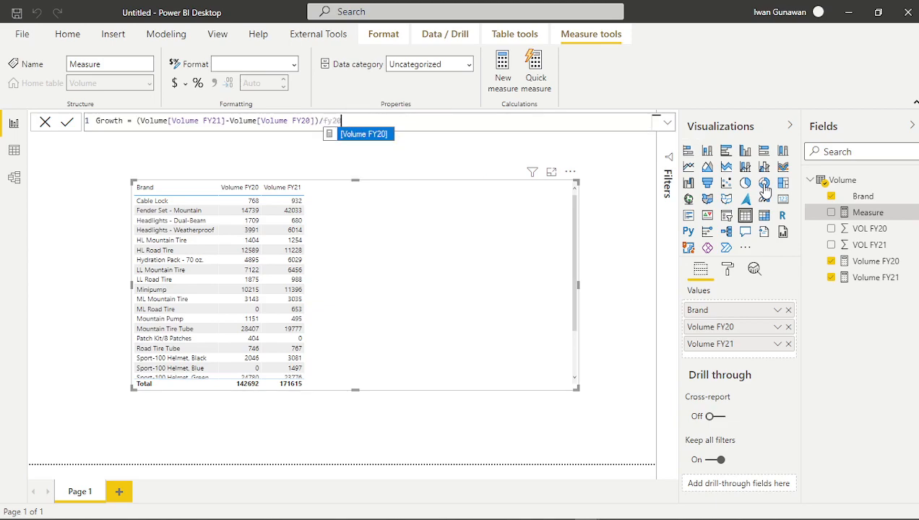
pyautogui.press('Tab')
pyautogui.press('Return')
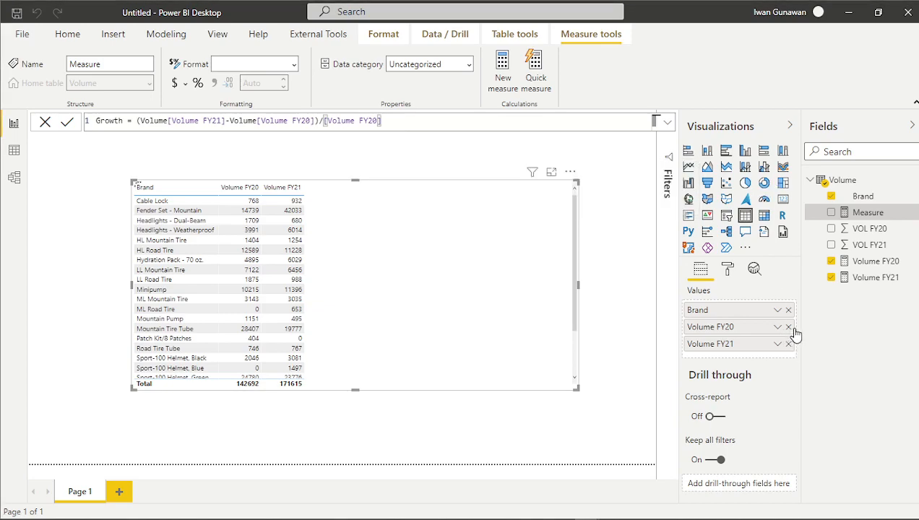
# Step: Add the Growth measure to the table visual and look through the growth values of all brands
pyautogui.moveTo(865, 212); pyautogui.dragTo(353, 250)
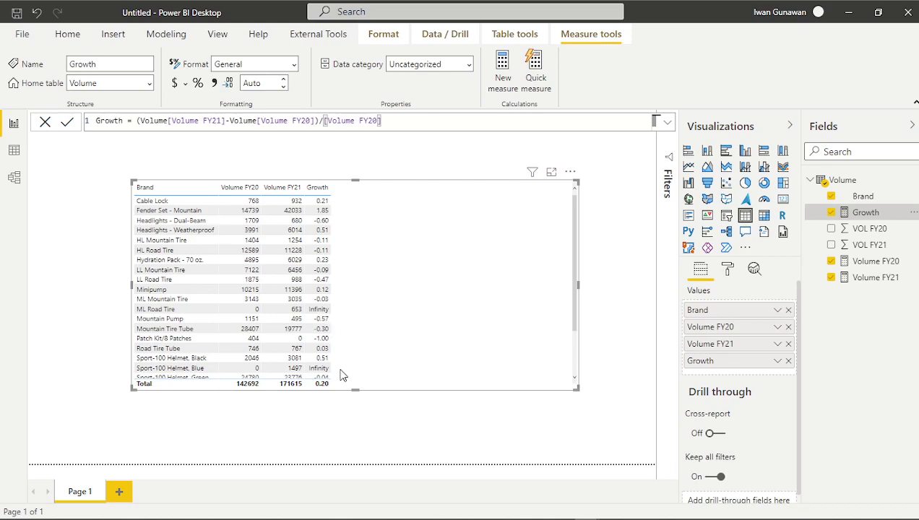
pyautogui.scroll(-3, 320, 348)
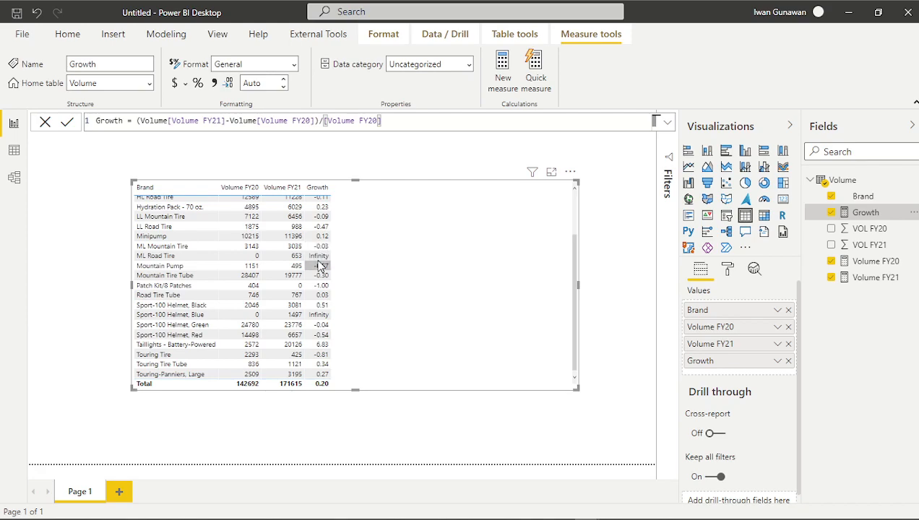
pyautogui.scroll(2, 321, 267)
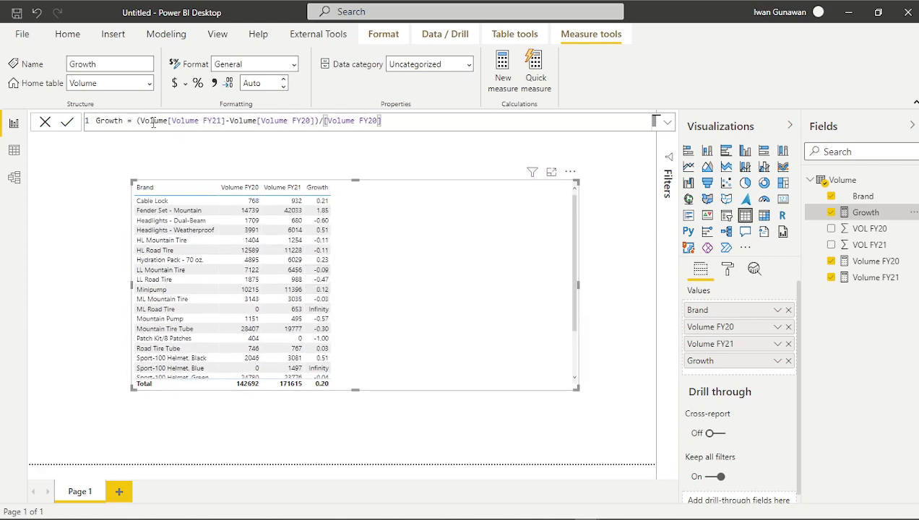
pyautogui.scroll(-1, 327, 248)
pyautogui.scroll(-2, 326, 248)
pyautogui.scroll(3, 329, 242)
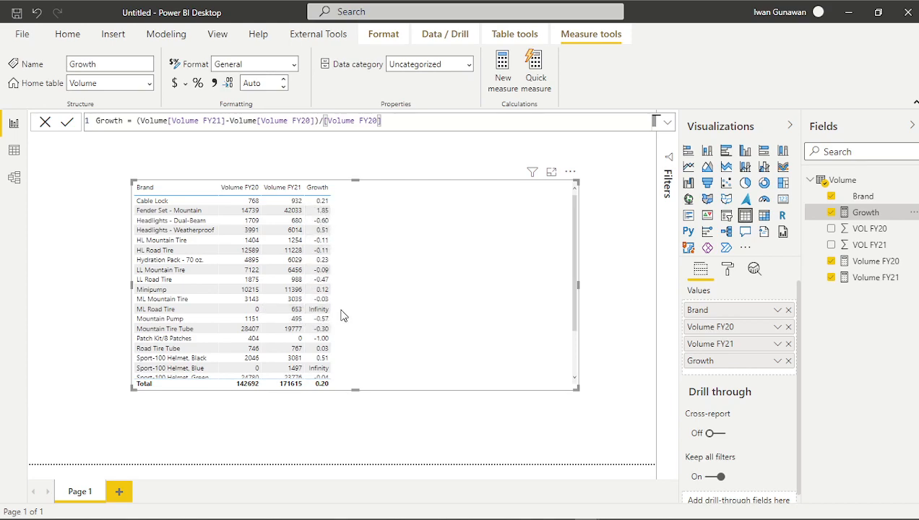
pyautogui.scroll(-2, 321, 314)
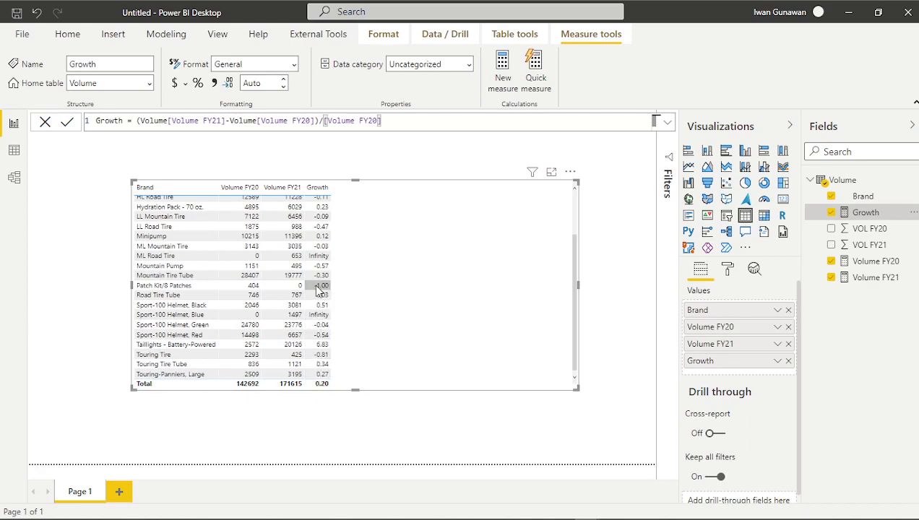
pyautogui.moveTo(321, 289)
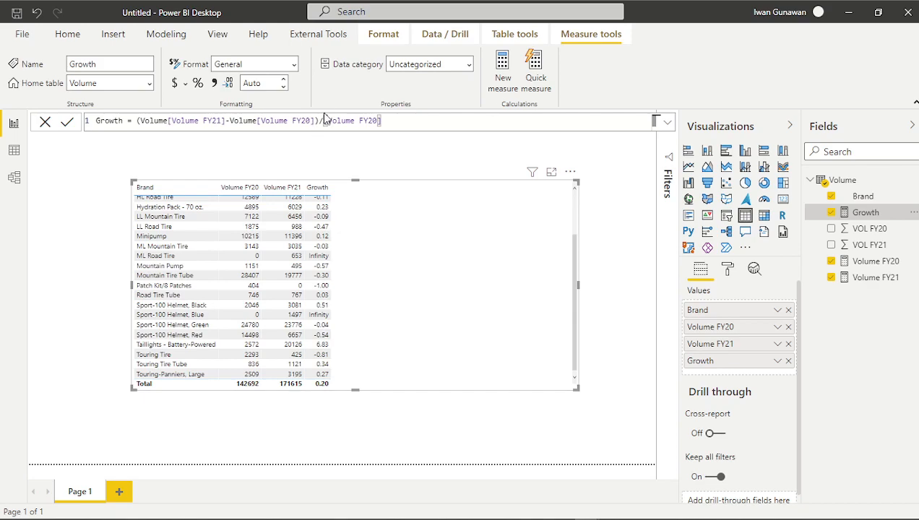
# Step: Put the Growth expression on its own indented line and turn its opening bracket into a DIVIDE function call
pyautogui.click(138, 122)
pyautogui.hotkey('shift', 'Return')
pyautogui.press('Tab')
pyautogui.write('DIVIDE')
pyautogui.press('Right')
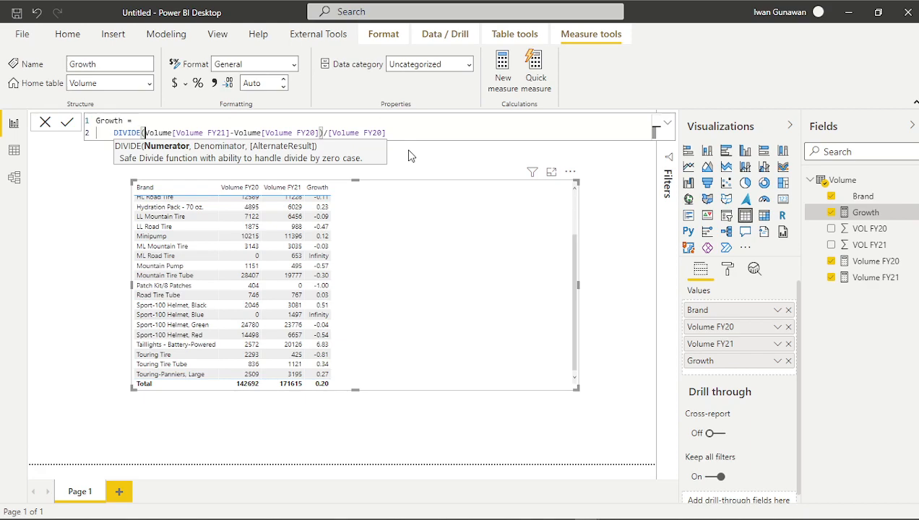
# Step: Replace the closing bracket and division sign after Volume[Volume FY20] with a comma, making [Volume FY20] the DIVIDE denominator
pyautogui.press('Right')
pyautogui.press('Right')
pyautogui.press('Right')
pyautogui.press('Right')
pyautogui.press('Right')
pyautogui.press('Right')
pyautogui.press('Right')
pyautogui.press('Right')
pyautogui.press('Right')
pyautogui.press('Right')
pyautogui.press('Right')
pyautogui.press('Right')
pyautogui.press('Right')
pyautogui.press('Right')
pyautogui.press('Right')
pyautogui.press('Right')
pyautogui.press('Right')
pyautogui.press('Right')
pyautogui.press('Right')
pyautogui.press('Right')
pyautogui.press('Right')
pyautogui.press('Right')
pyautogui.press('Right')
pyautogui.press('Right')
pyautogui.press('Right')
pyautogui.press('Right')
pyautogui.press('Right')
pyautogui.press('Right')
pyautogui.press('Right')
pyautogui.press('Right')
pyautogui.press('Right')
pyautogui.press('Right')
pyautogui.press('Right')
pyautogui.press('Right')
pyautogui.press('Right')
pyautogui.press('Right')
pyautogui.press('Right')
pyautogui.press('Right')
pyautogui.press('Right')
pyautogui.press('Right')
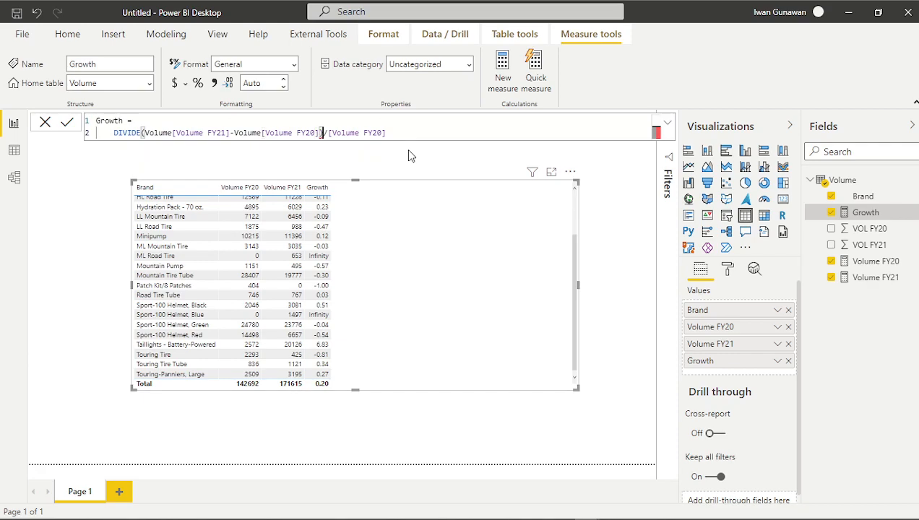
pyautogui.press('BackSpace')
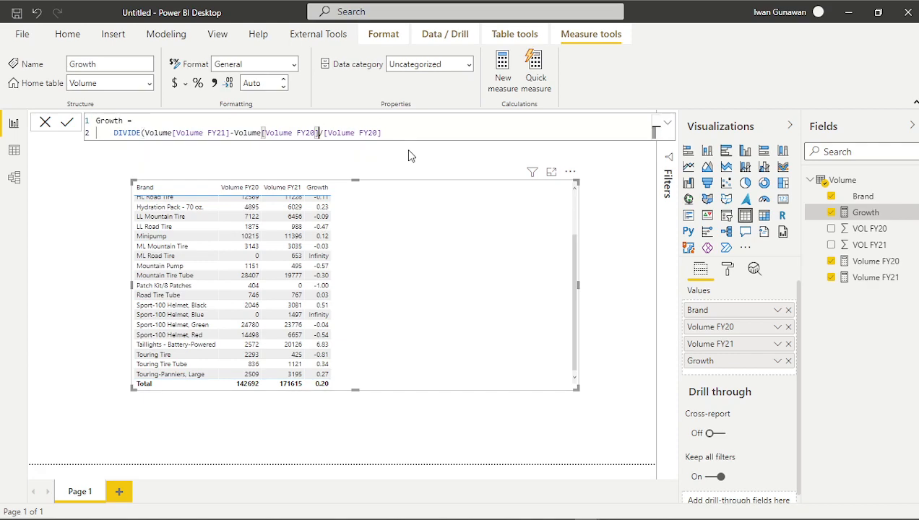
pyautogui.write(',')
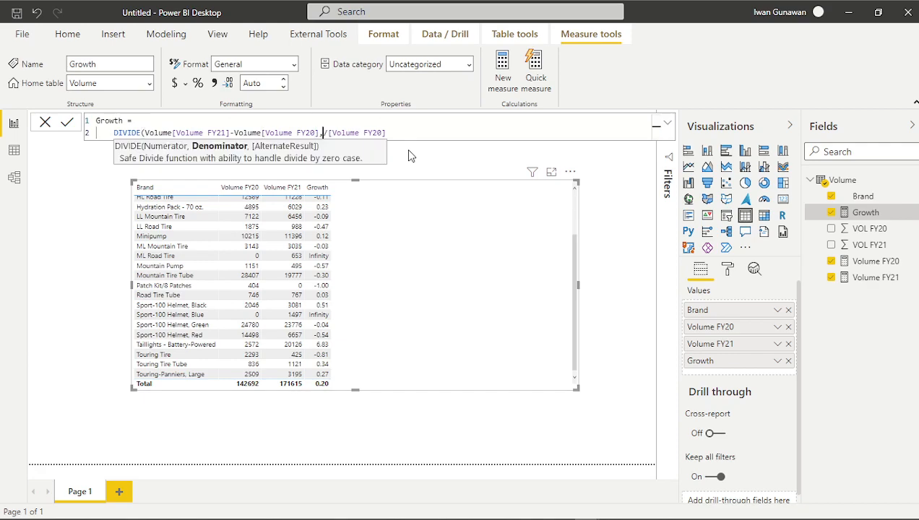
pyautogui.press('Delete')
pyautogui.press('End')
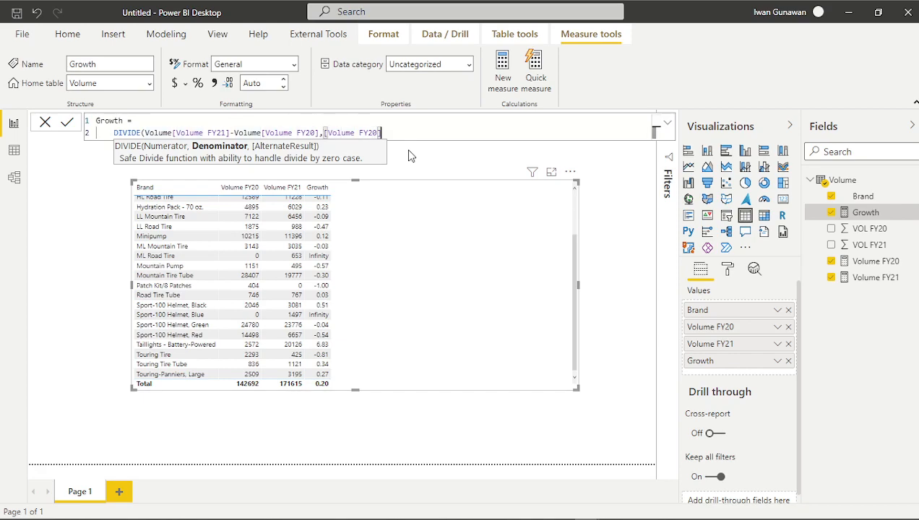
# Step: Add "New Product" as the DIVIDE alternate result, close the function, commit the measure and check the growth values in the table
pyautogui.write(',')
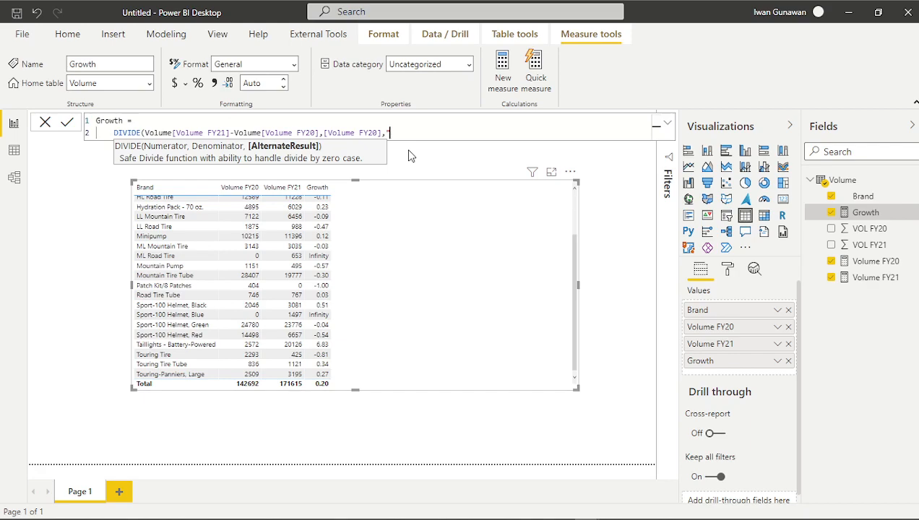
pyautogui.write('"New Product")')
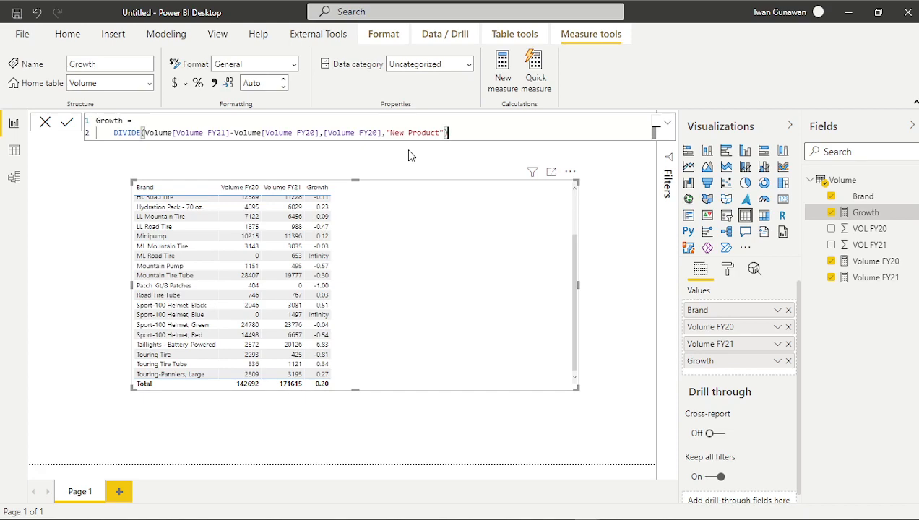
pyautogui.press('Return')
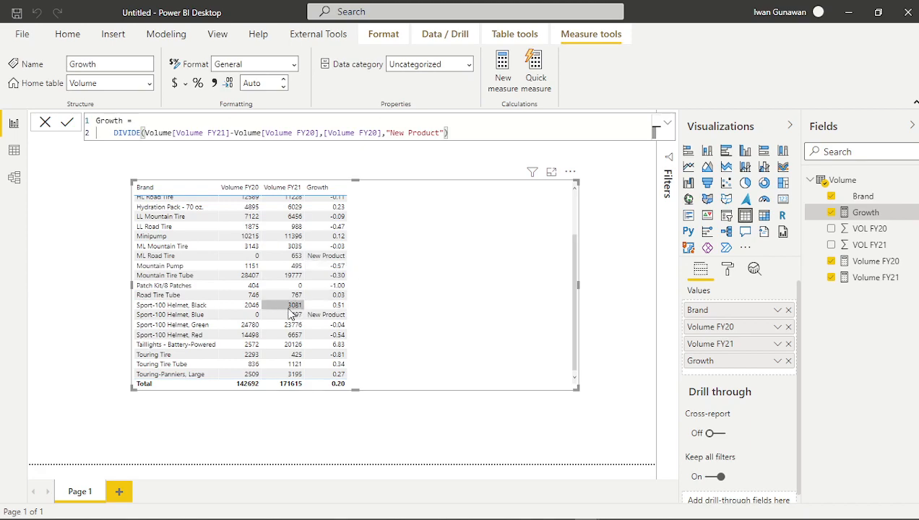
pyautogui.scroll(2, 326, 311)
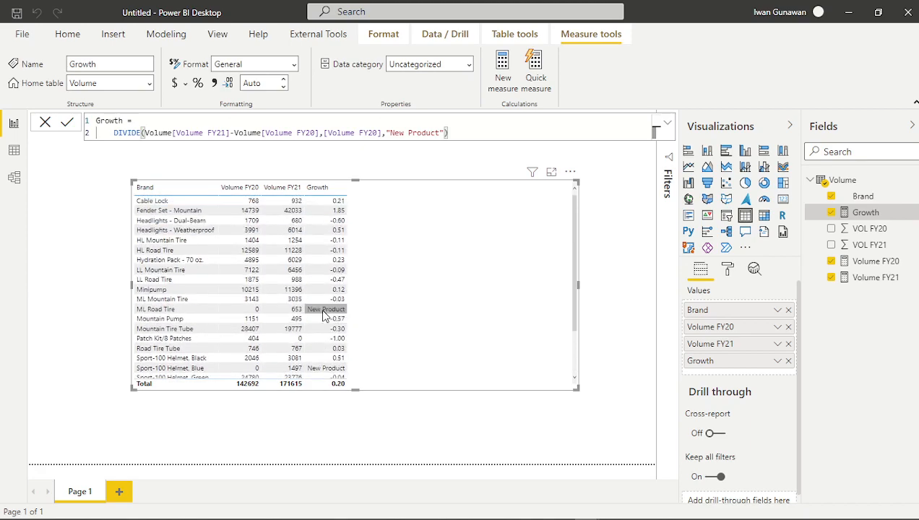
pyautogui.scroll(-1, 334, 283)
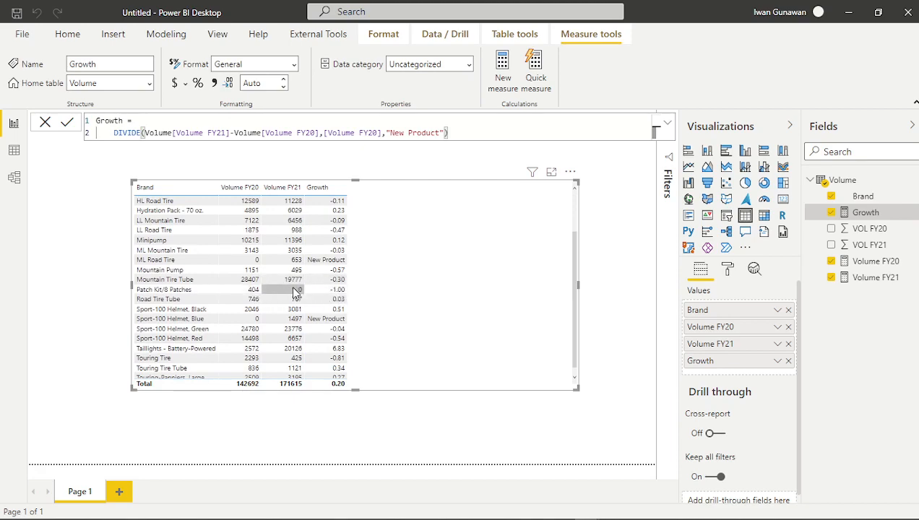
# Step: Set the table visual's grid text size to 12 pt
pyautogui.click(728, 270)
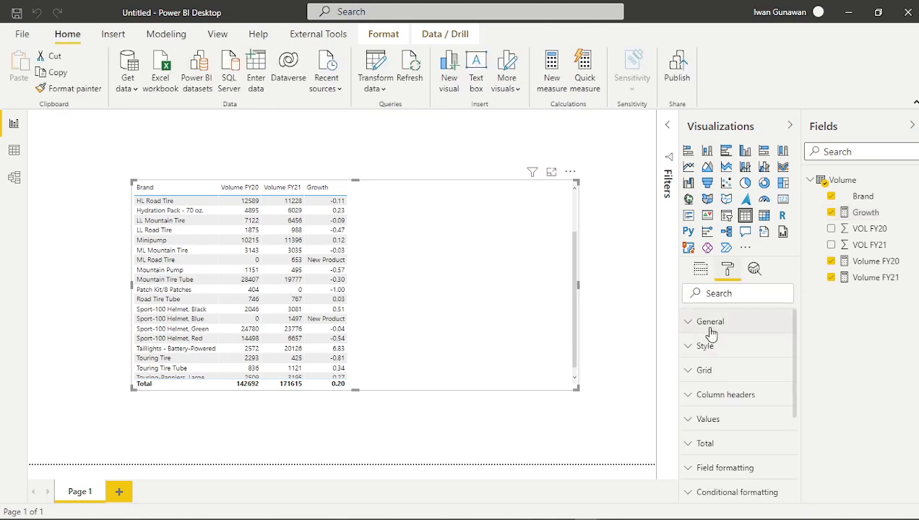
pyautogui.click(687, 371)
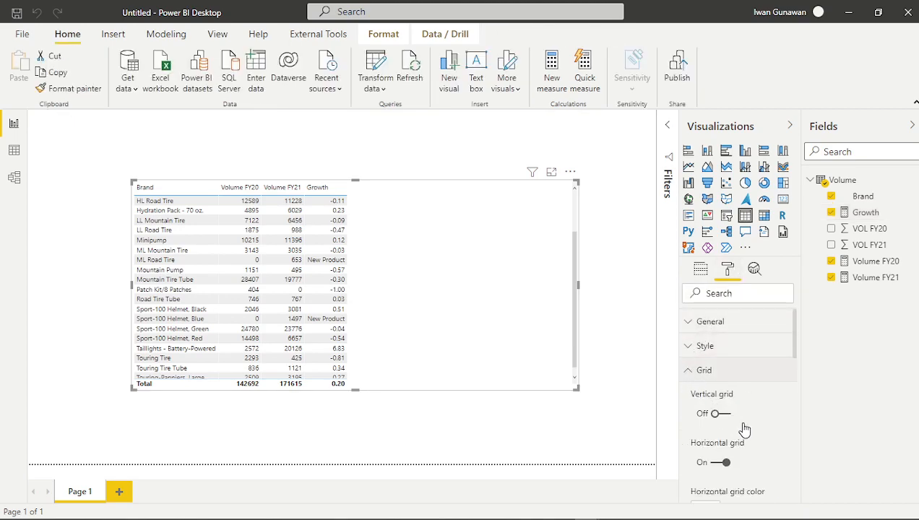
pyautogui.scroll(-3, 743, 434)
pyautogui.scroll(-4, 734, 438)
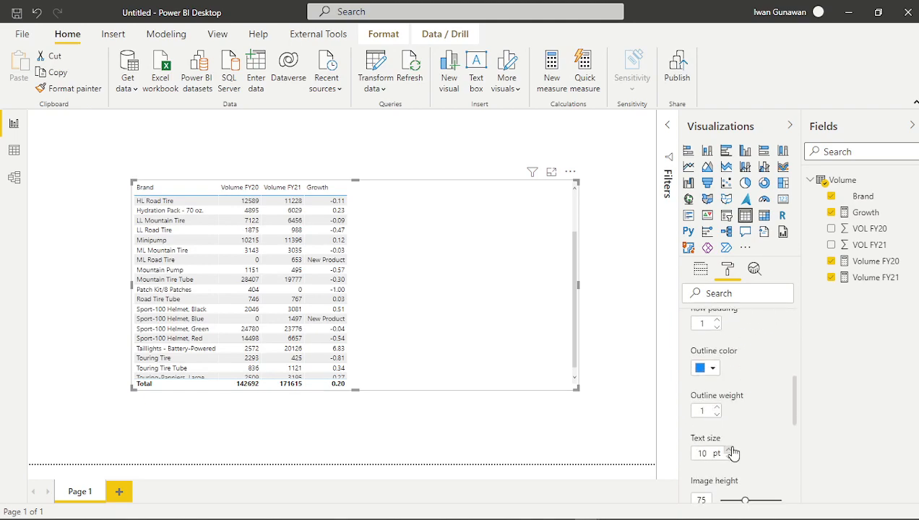
pyautogui.click(729, 450)
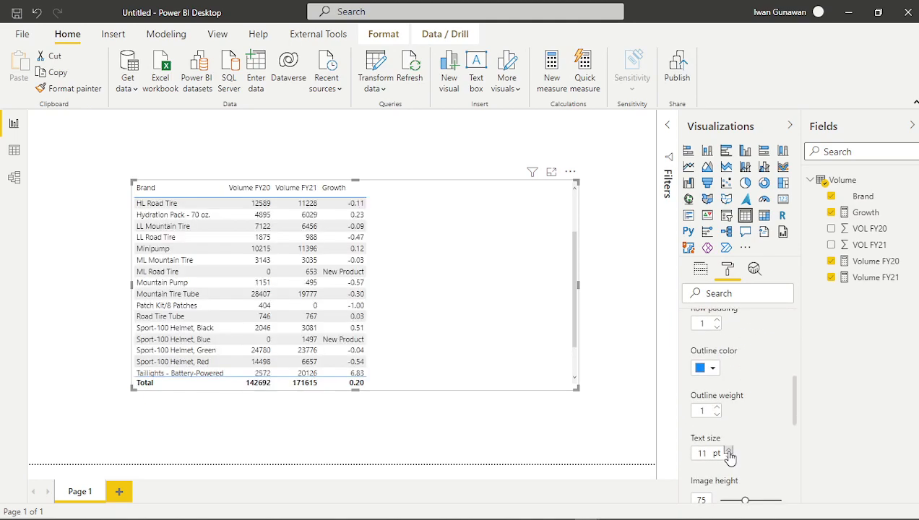
pyautogui.click(729, 450)
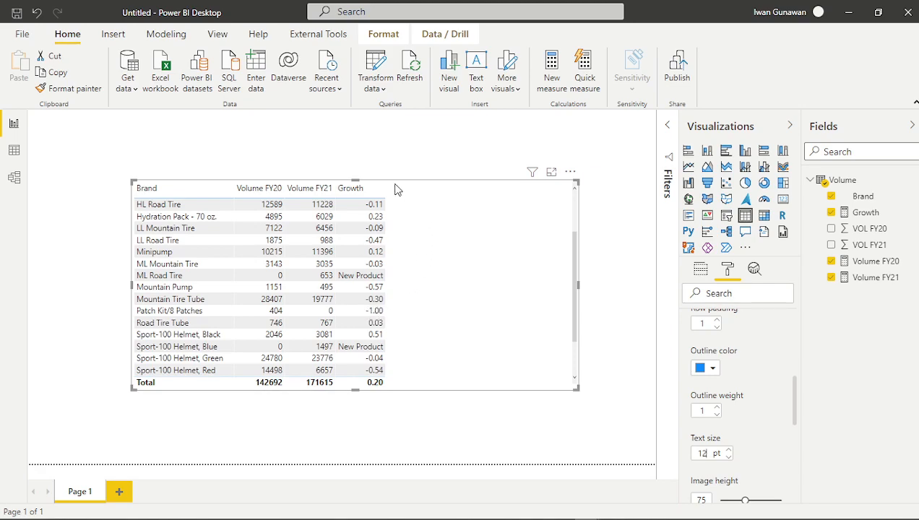
# Step: Assign the Growth measure's DIVIDE expression to a variable with VAR vGrowth =, keeping the expression indented on its own line
pyautogui.click(842, 212)
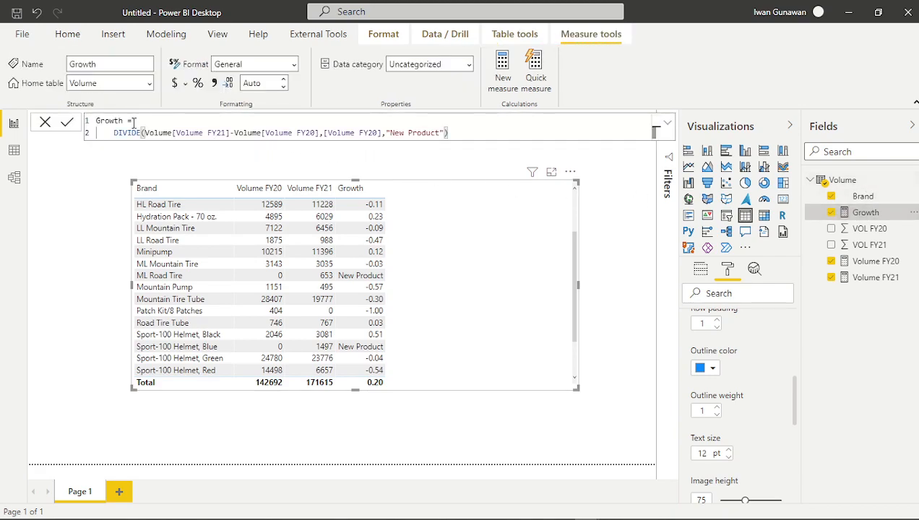
pyautogui.doubleClick(116, 133)
pyautogui.write('VAR ')
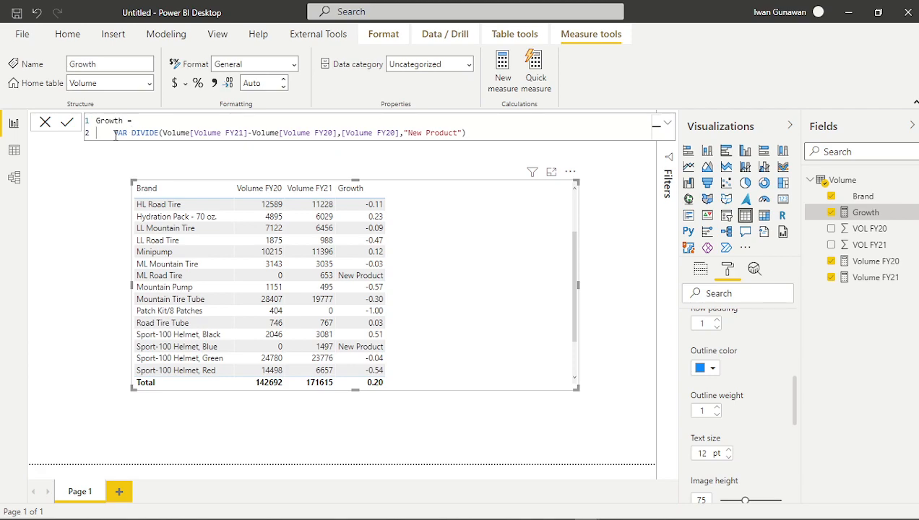
pyautogui.write('vGr')
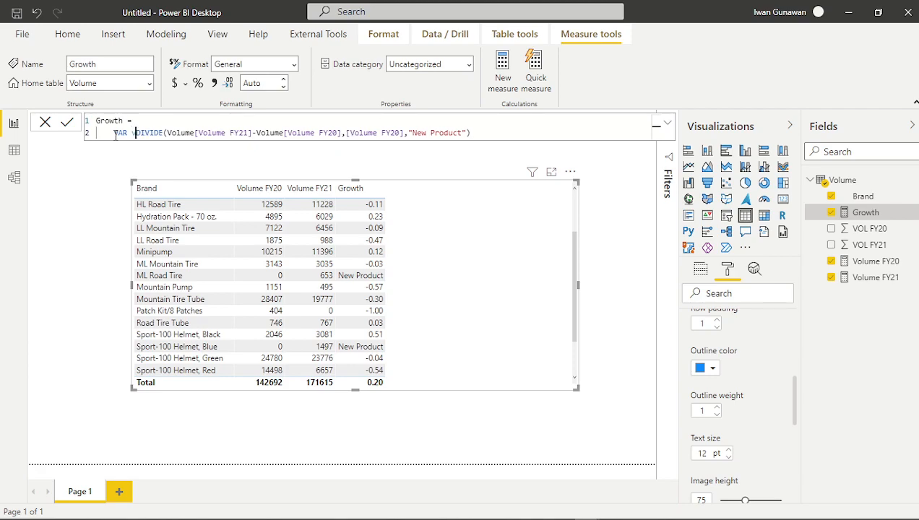
pyautogui.write('owth =')
pyautogui.hotkey('shift', 'Return')
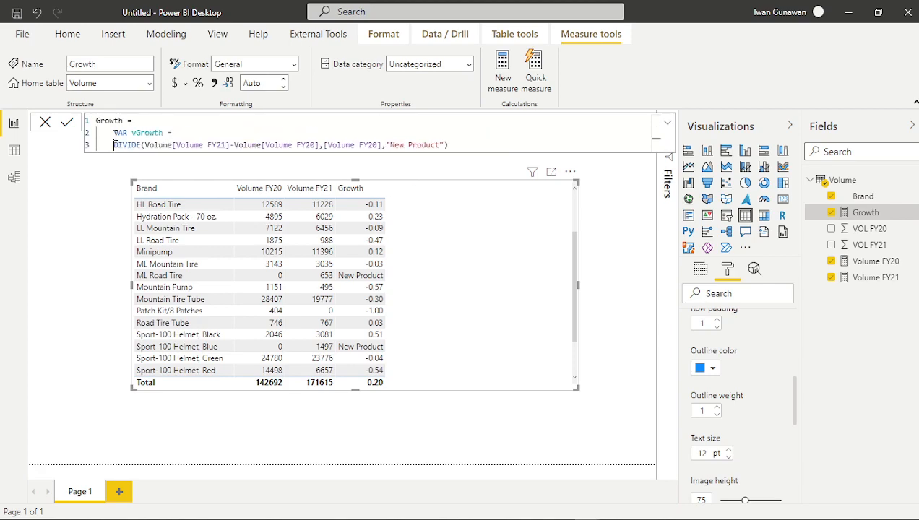
pyautogui.press('Tab')
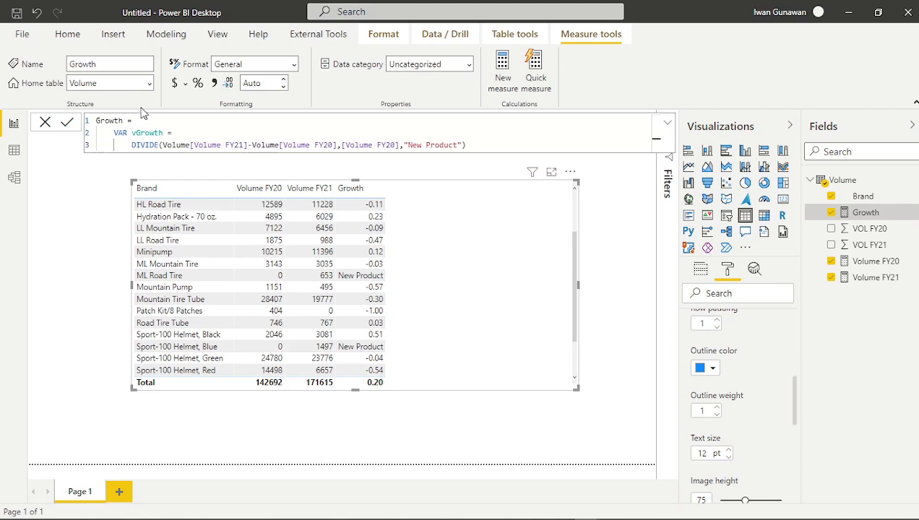
# Step: Declare a second variable below the DIVIDE line with VAR vCompleteGrowth =, followed by a new line
pyautogui.press('End')
pyautogui.hotkey('shift', 'Return')
pyautogui.press('BackSpace')
pyautogui.write('V')
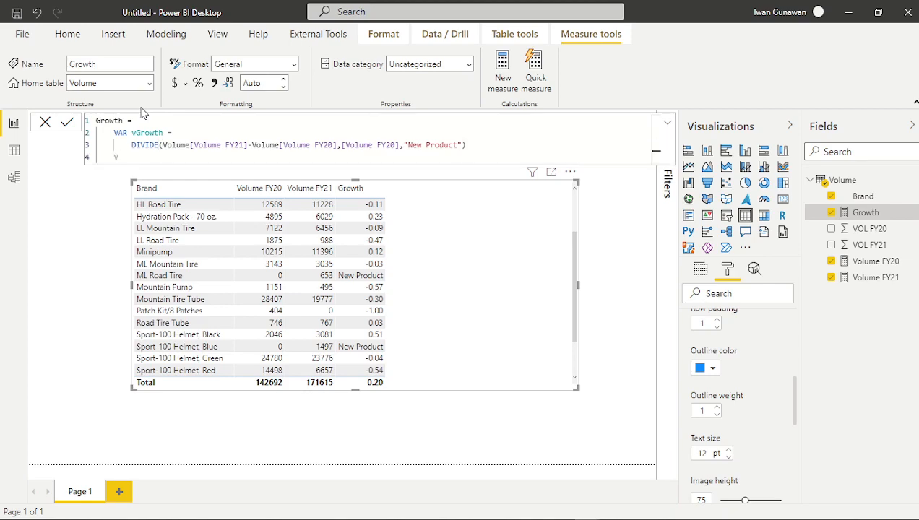
pyautogui.write('AR vClo')
pyautogui.press('BackSpace')
pyautogui.press('BackSpace')
pyautogui.write('ompleteGrowth')
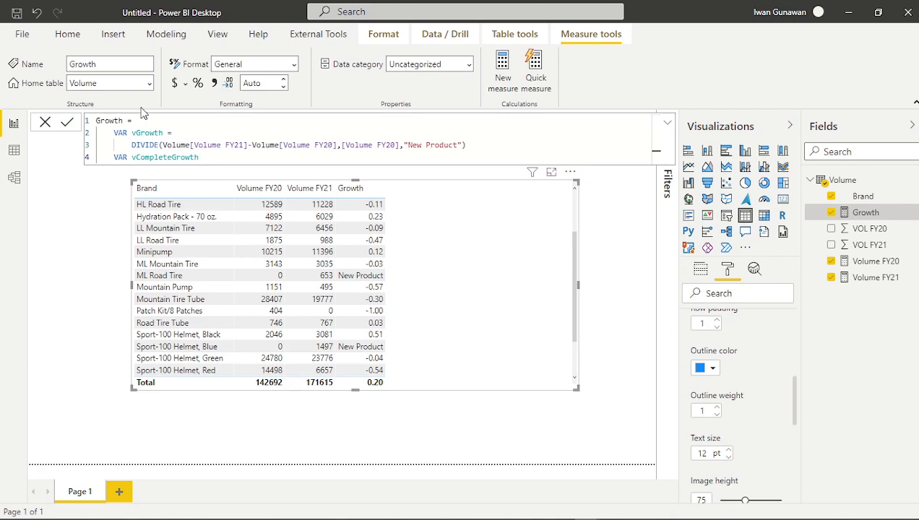
pyautogui.write(' =')
pyautogui.hotkey('shift', 'Return')
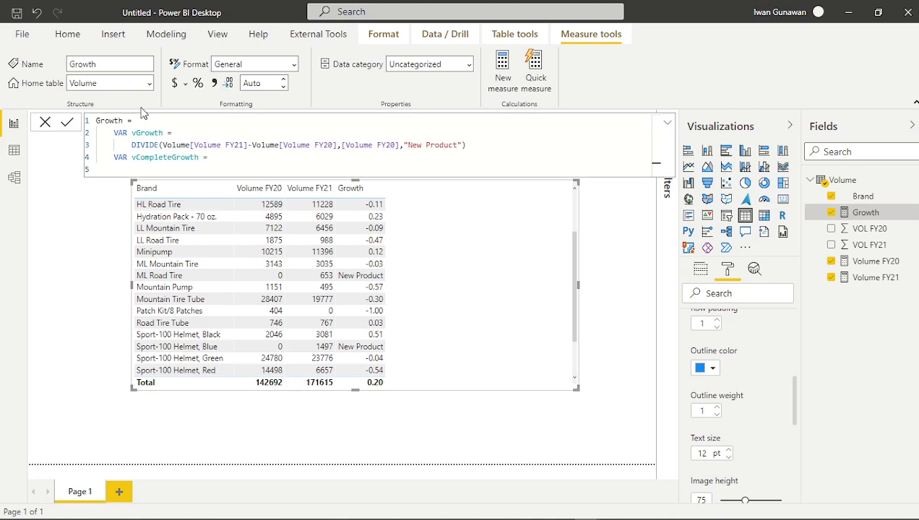
# Step: Begin an indented IF function for vCompleteGrowth that tests vGrowth = -1 and gives "Discontinue Product" when true
pyautogui.press('Tab')
pyautogui.write('IF')
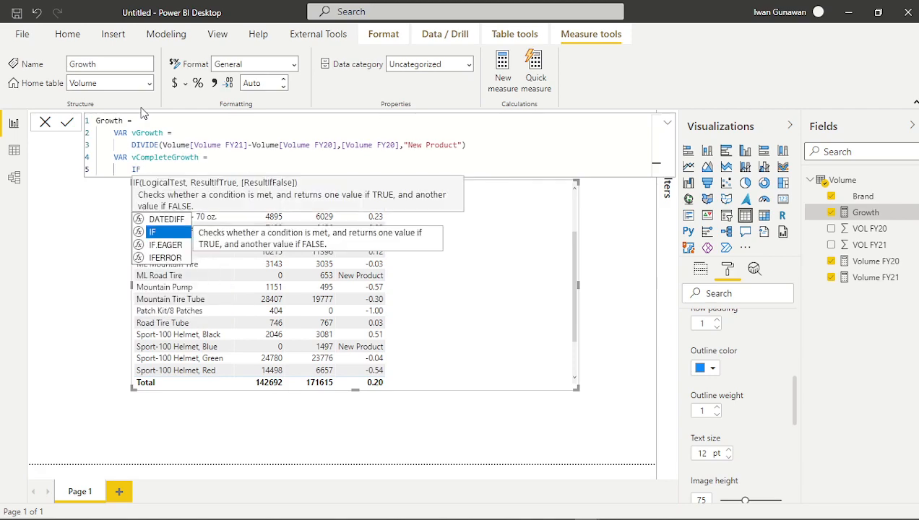
pyautogui.write('(')
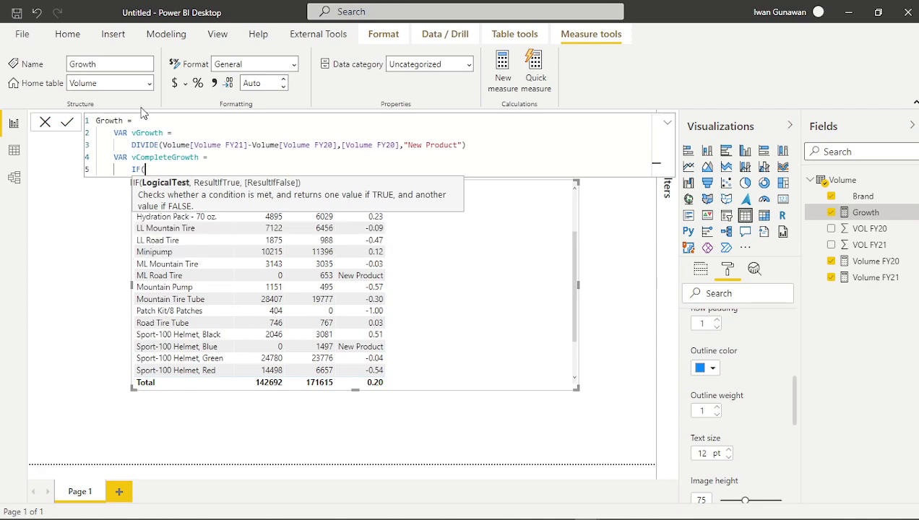
pyautogui.write('vg')
pyautogui.press('Tab')
pyautogui.write('= -1')
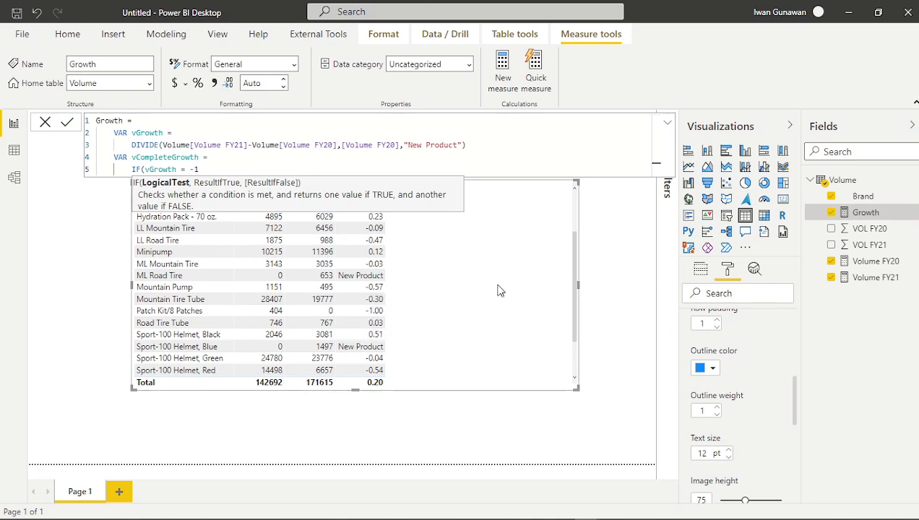
pyautogui.write(',')
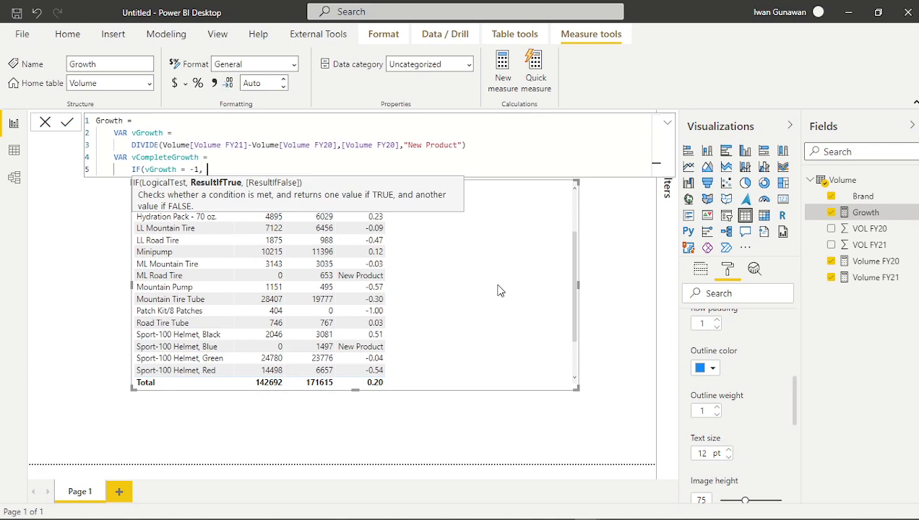
pyautogui.write(' "Discontinue Product"')
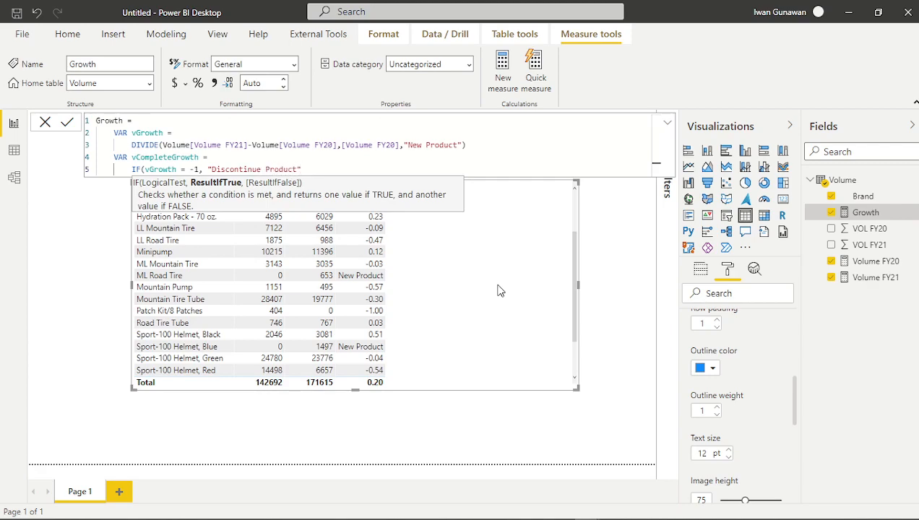
# Step: Use vGrowth as the IF function's false result and close the function with a bracket on its own line
pyautogui.write(',')
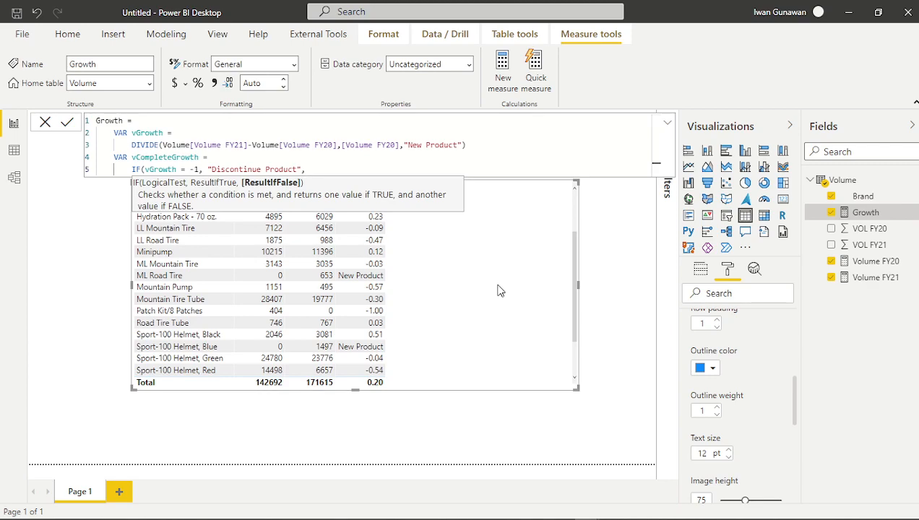
pyautogui.write(' v')
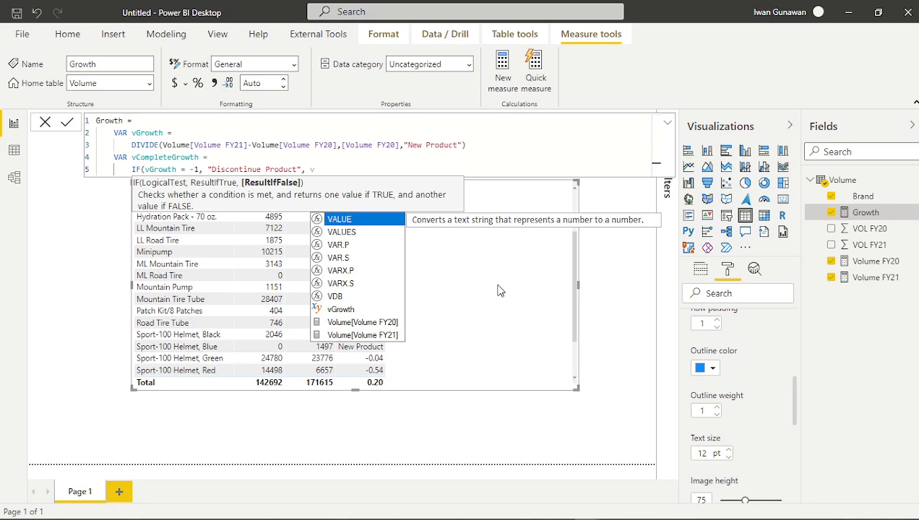
pyautogui.write('Gr')
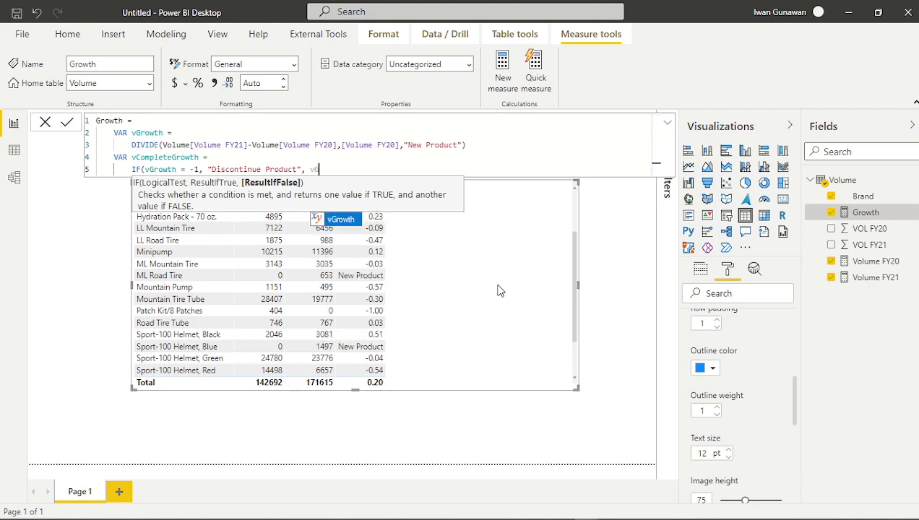
pyautogui.press('Tab')
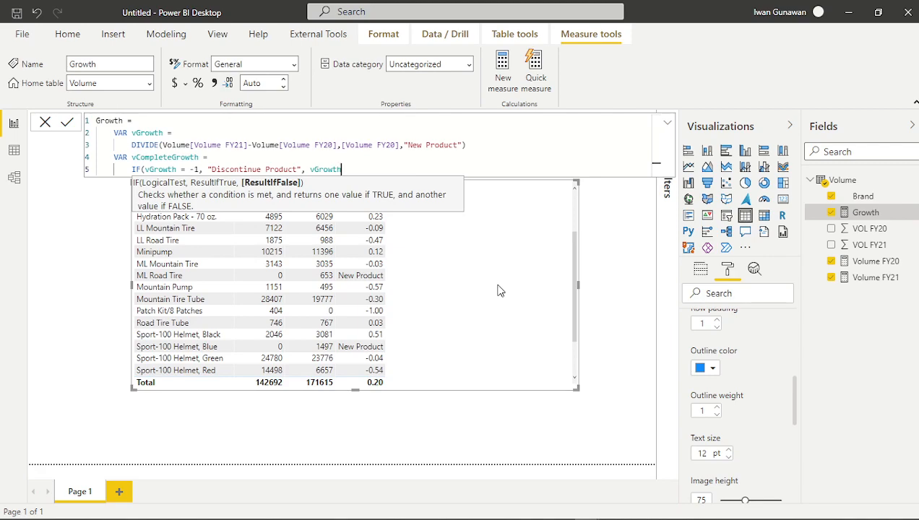
pyautogui.press('Return')
pyautogui.write(')')
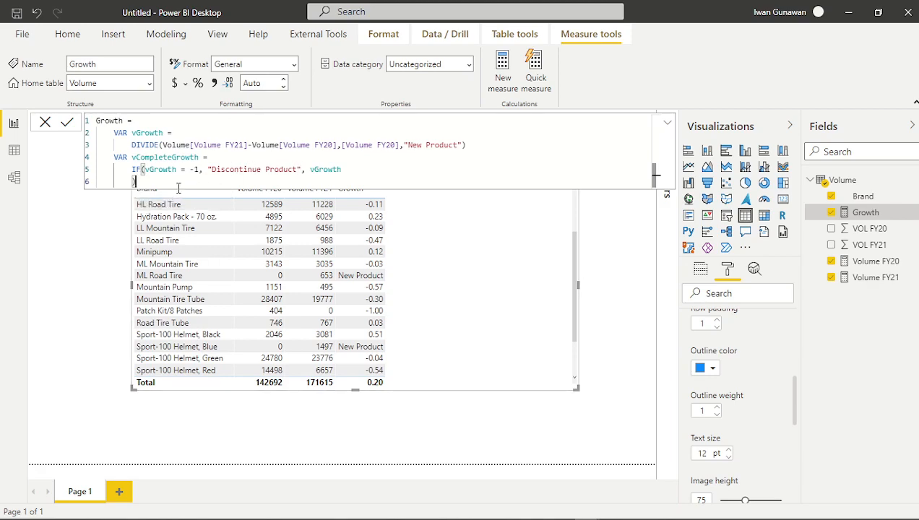
# Step: Finish the Growth measure with a RETURN line that outputs vCompleteGrowth, commit it and collapse the formula
pyautogui.press('Return')
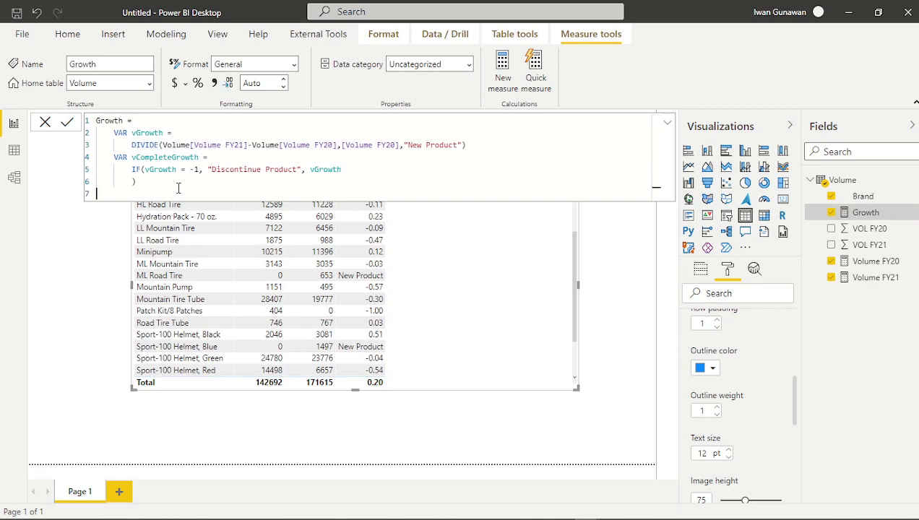
pyautogui.write('RETURN')
pyautogui.press('Return')
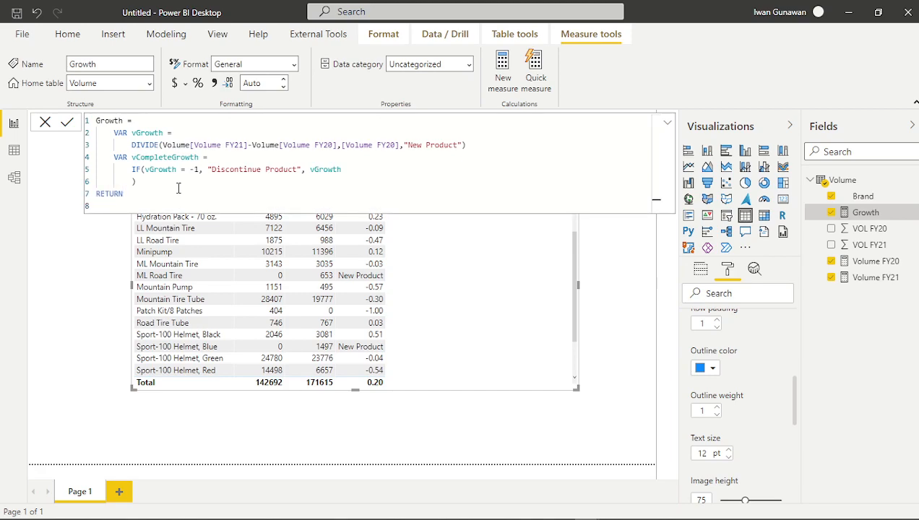
pyautogui.write('v')
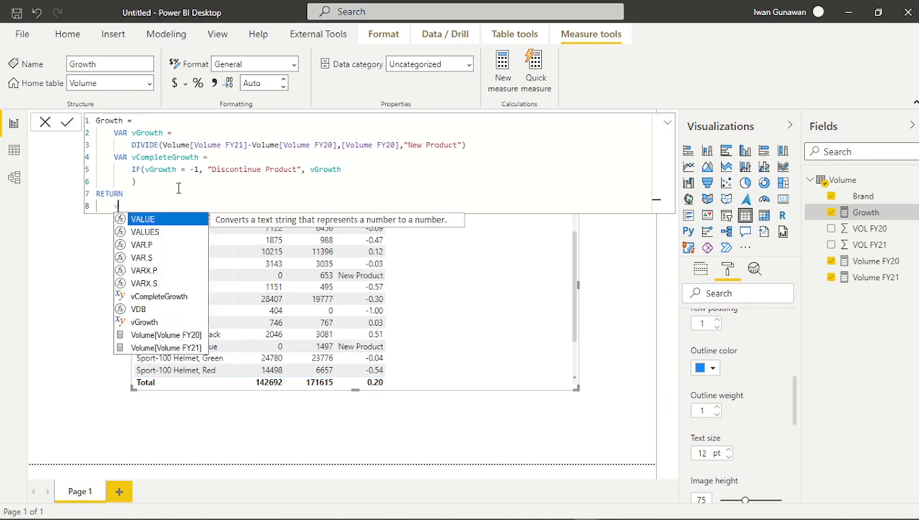
pyautogui.write('com')
pyautogui.press('Tab')
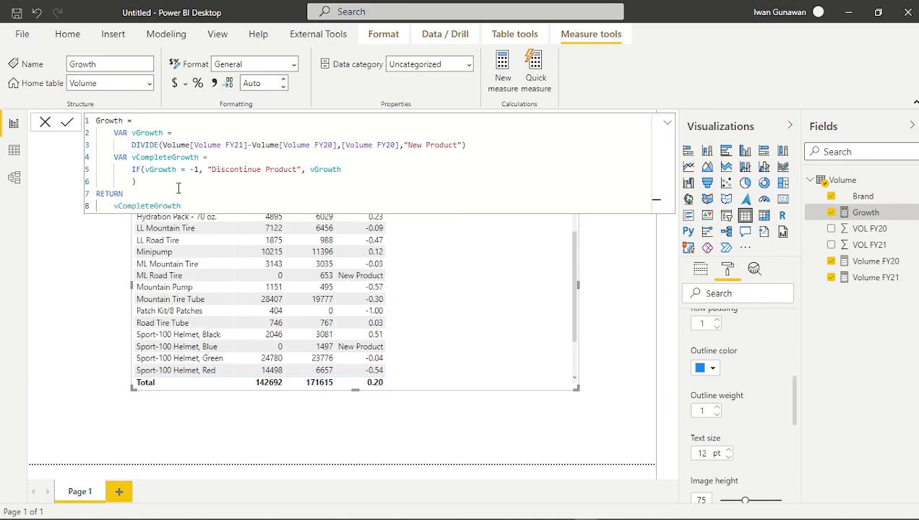
pyautogui.press('Return')
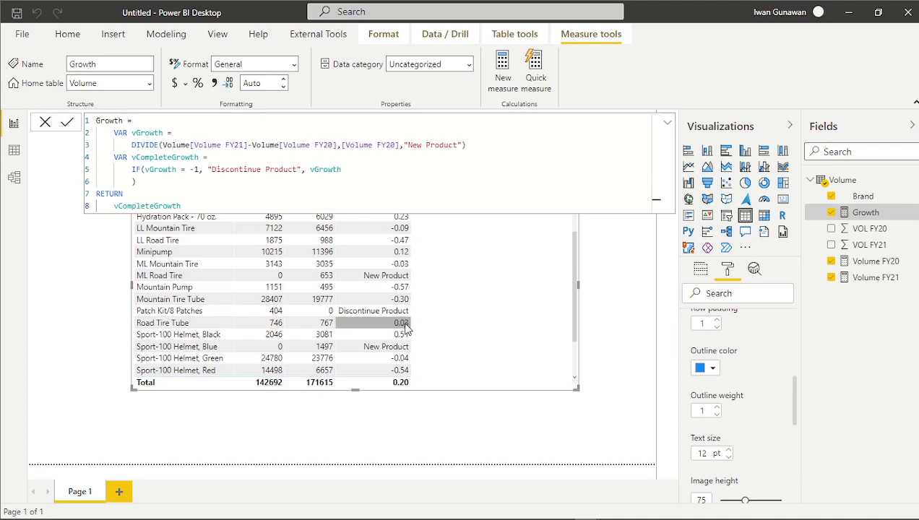
pyautogui.click(669, 125)
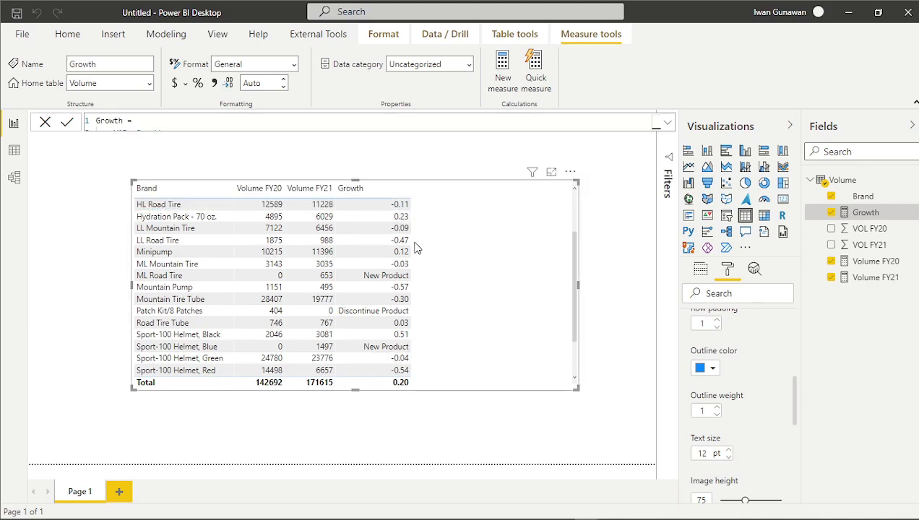
# Step: Format the Growth measure as a percentage with 2 decimal places and review the growth values in the table
pyautogui.scroll(3, 416, 233)
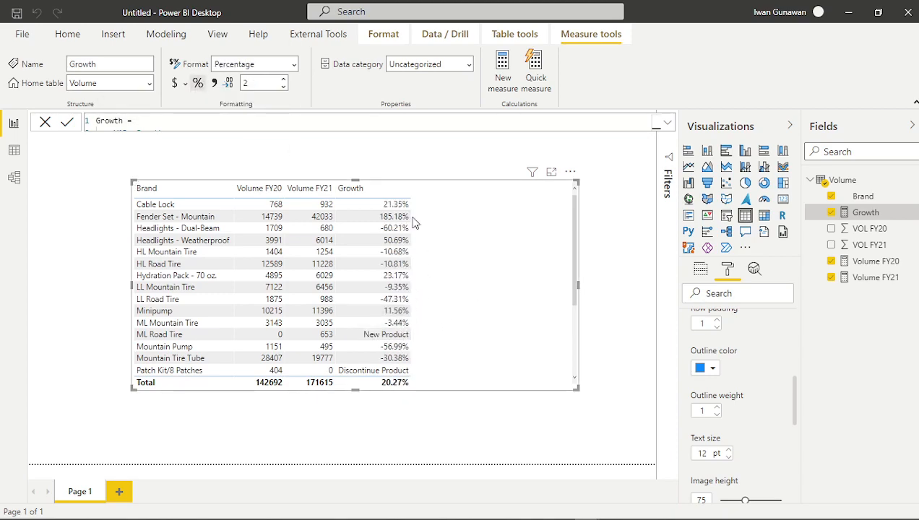
pyautogui.scroll(-1, 390, 343)
pyautogui.scroll(-2, 391, 343)
pyautogui.scroll(3, 390, 344)
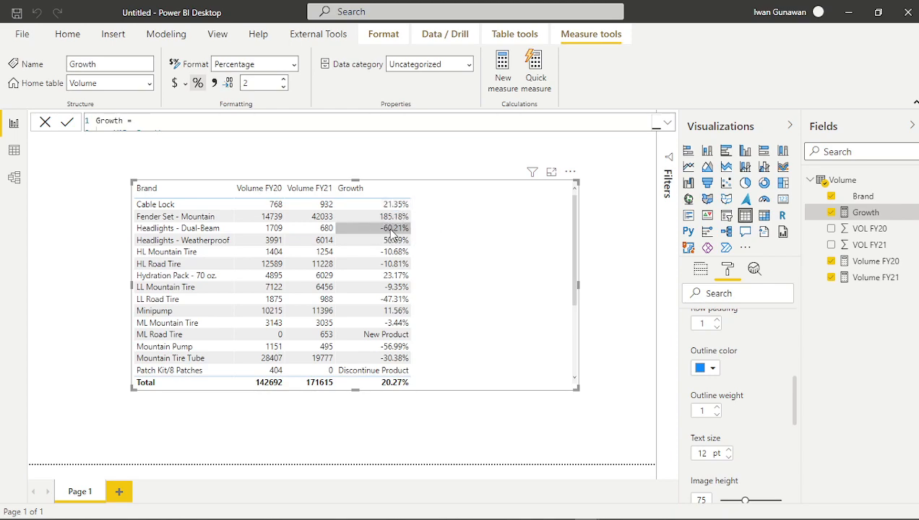
# Step: Open background color conditional formatting for the table's Growth field and set it to format by Rules
pyautogui.click(704, 273)
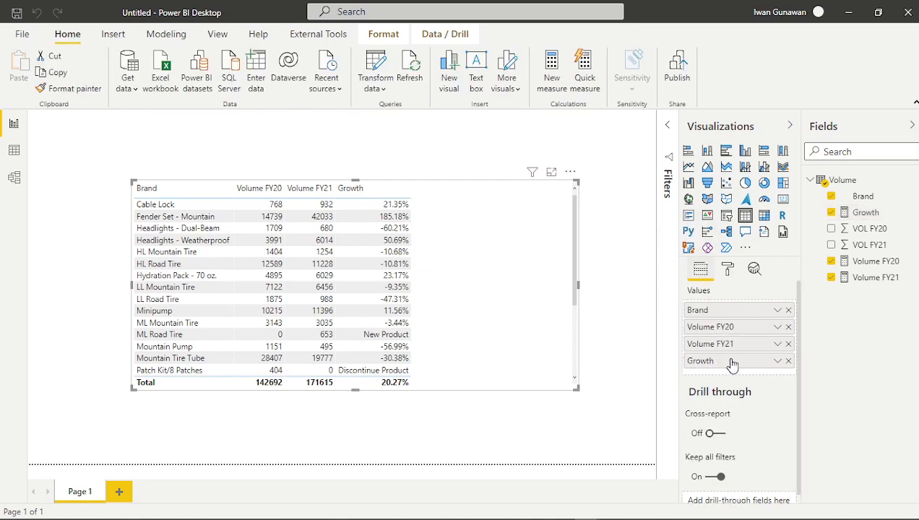
pyautogui.click(777, 361)
pyautogui.moveTo(678, 412)
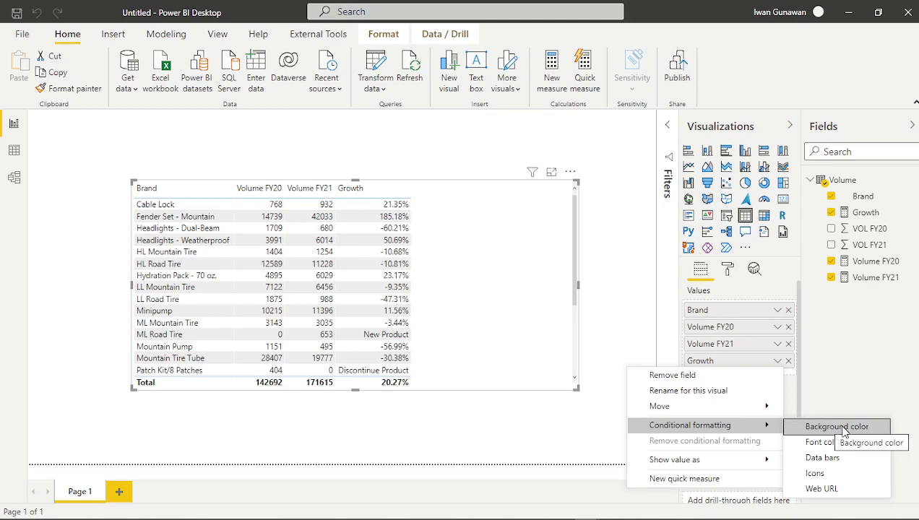
pyautogui.moveTo(734, 426)
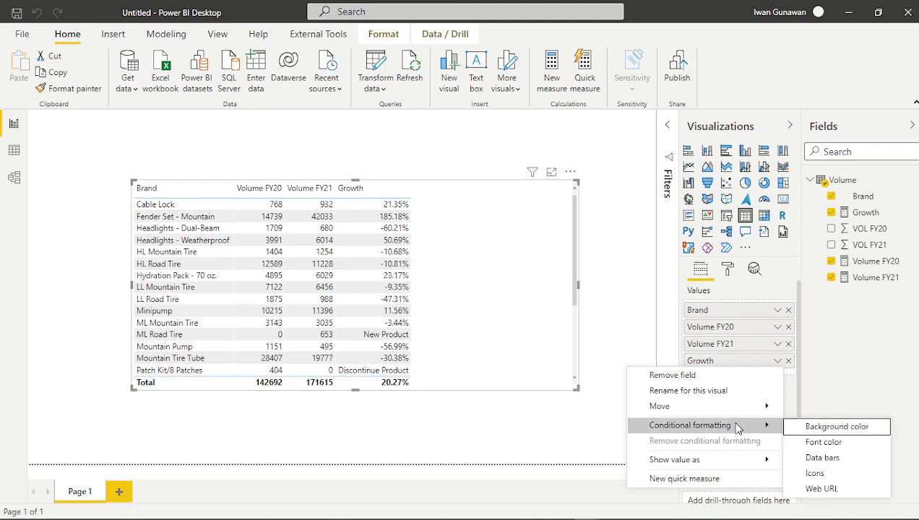
pyautogui.click(833, 429)
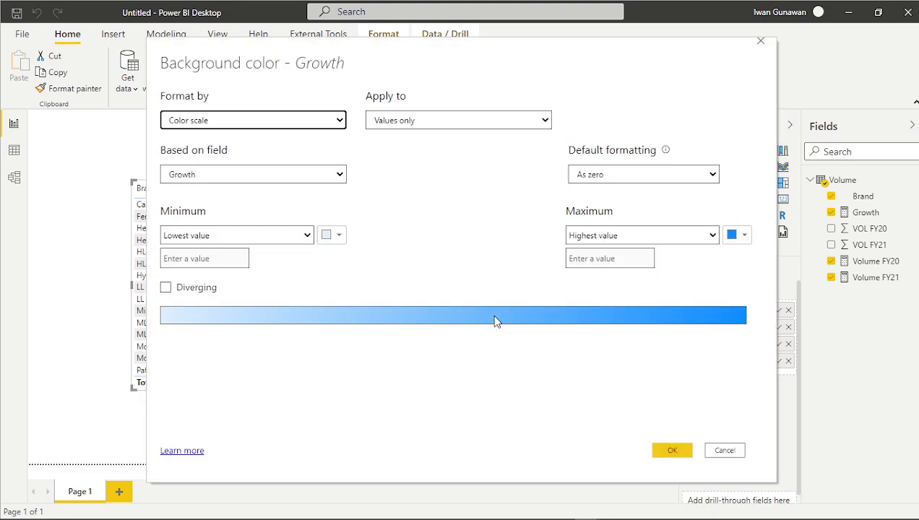
pyautogui.click(319, 122)
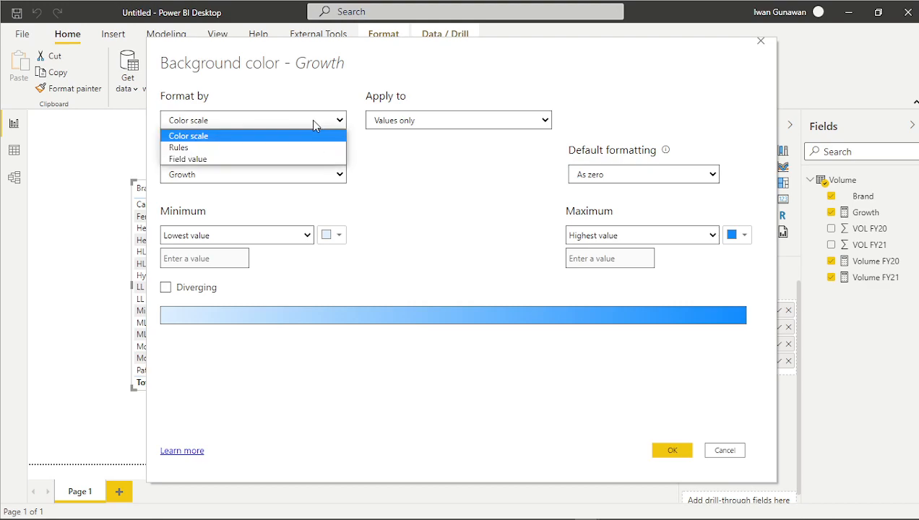
pyautogui.click(197, 151)
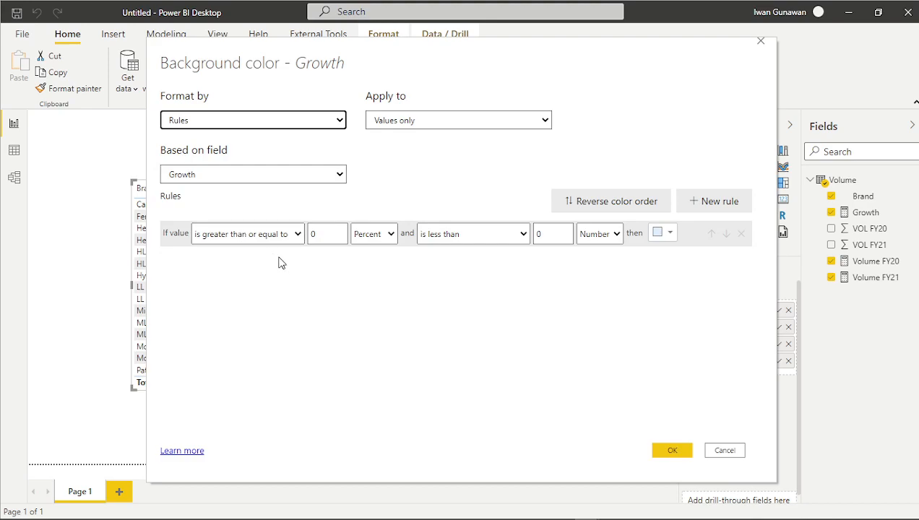
# Step: Set the first rule to color values blue from greater than or equal to 0 Number, with the upper limit left at Maximum
pyautogui.click(671, 233)
pyautogui.click(612, 250)
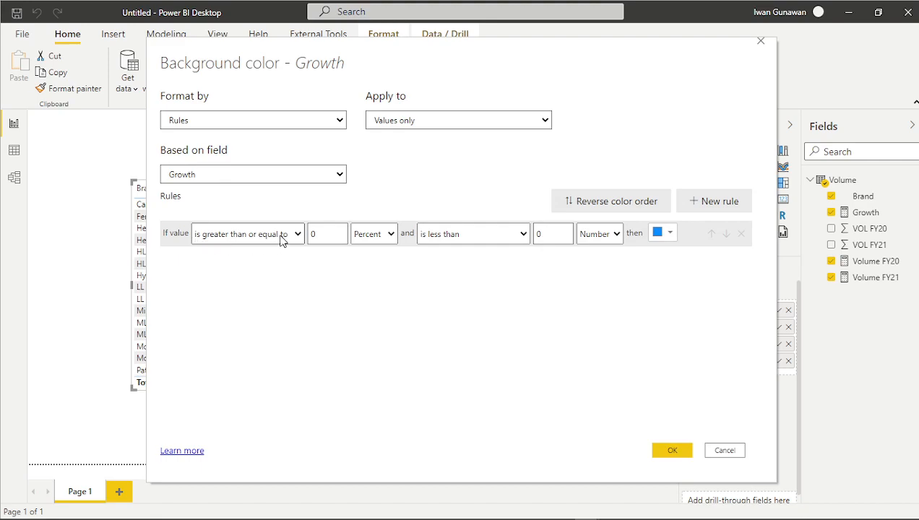
pyautogui.click(394, 234)
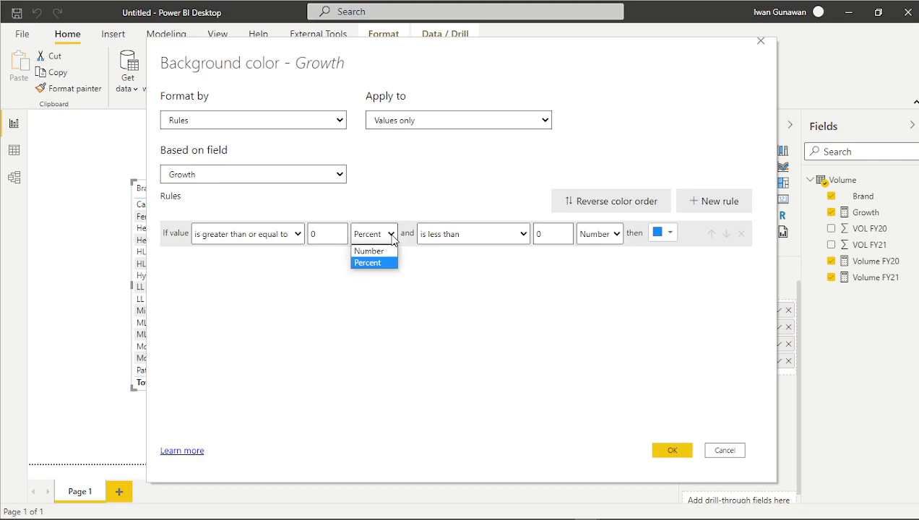
pyautogui.click(377, 250)
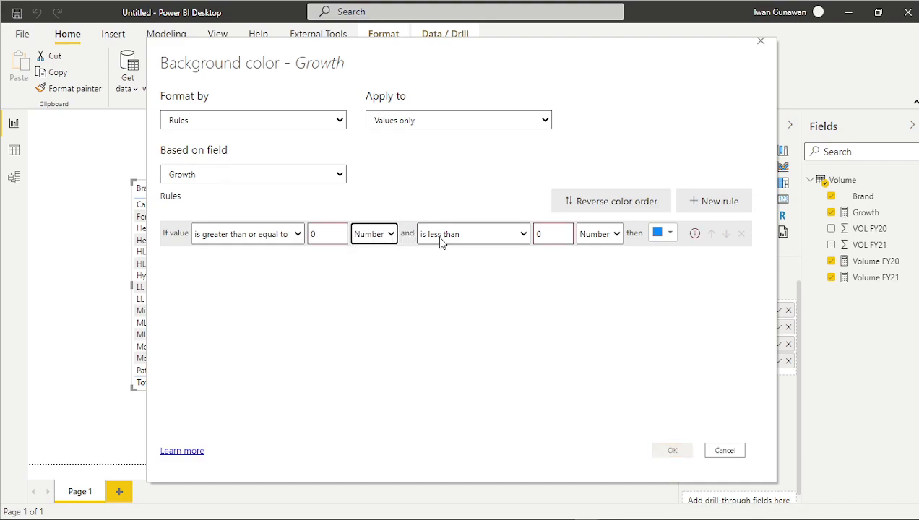
pyautogui.click(545, 236)
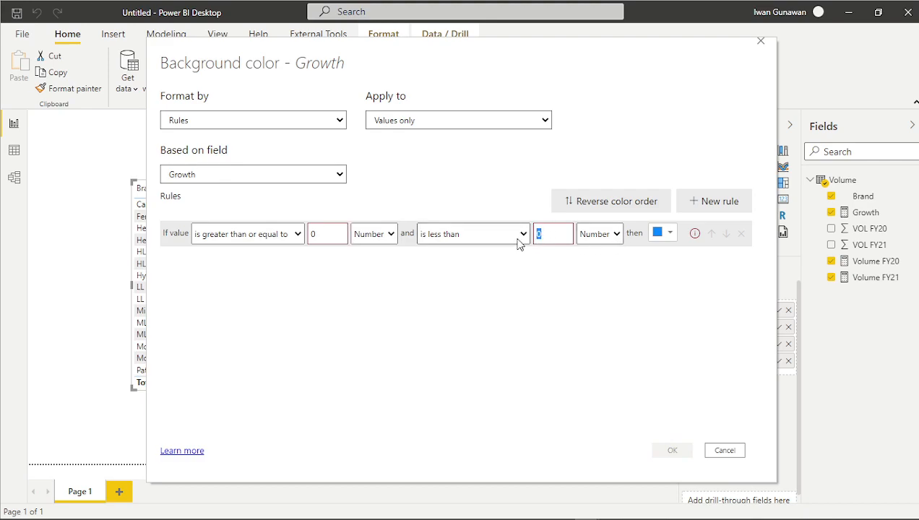
pyautogui.press('BackSpace')
pyautogui.press('Tab')
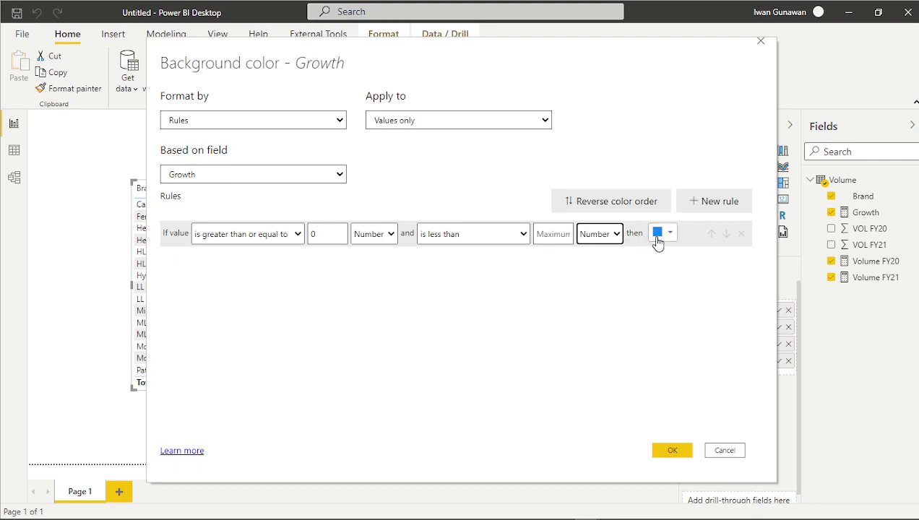
# Step: Add a second rule coloring values from Minimum to less than 0 Number light red, and apply the conditional formatting
pyautogui.click(722, 203)
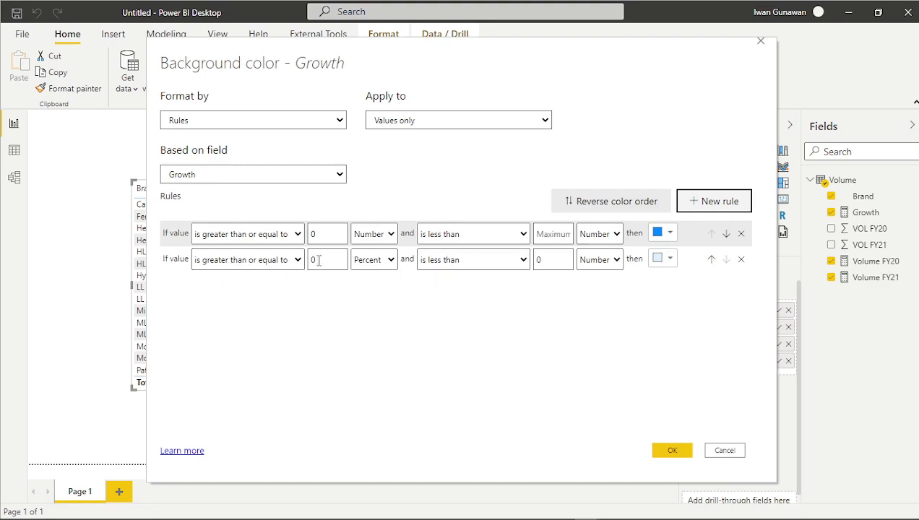
pyautogui.moveTo(319, 260); pyautogui.dragTo(310, 261)
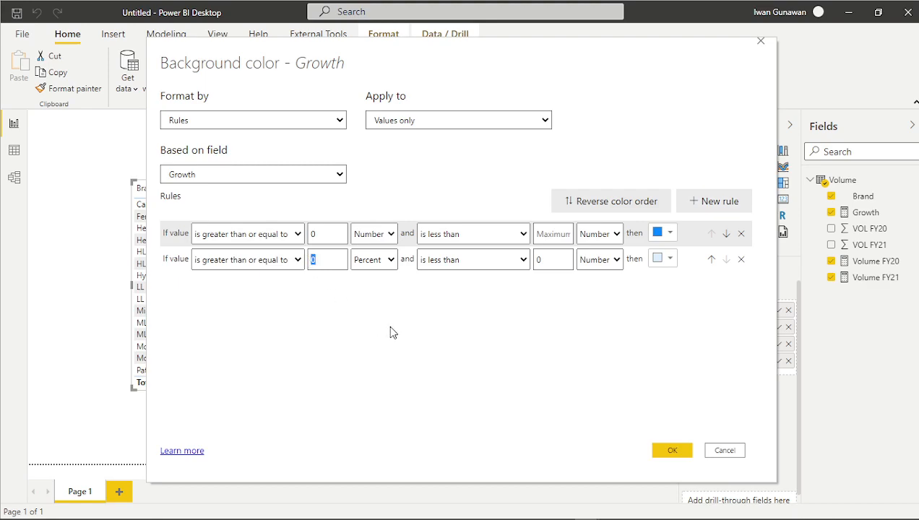
pyautogui.press('BackSpace')
pyautogui.click(374, 260)
pyautogui.click(377, 279)
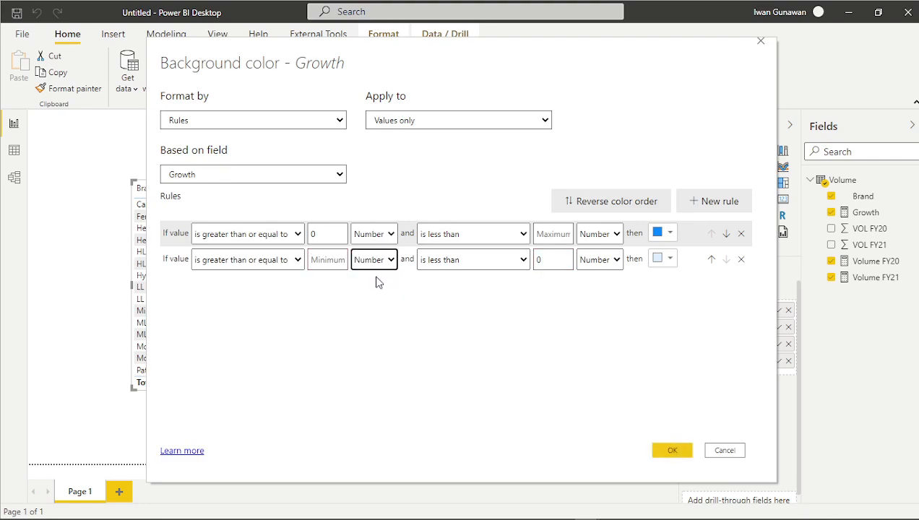
pyautogui.click(472, 261)
pyautogui.click(558, 262)
pyautogui.click(668, 260)
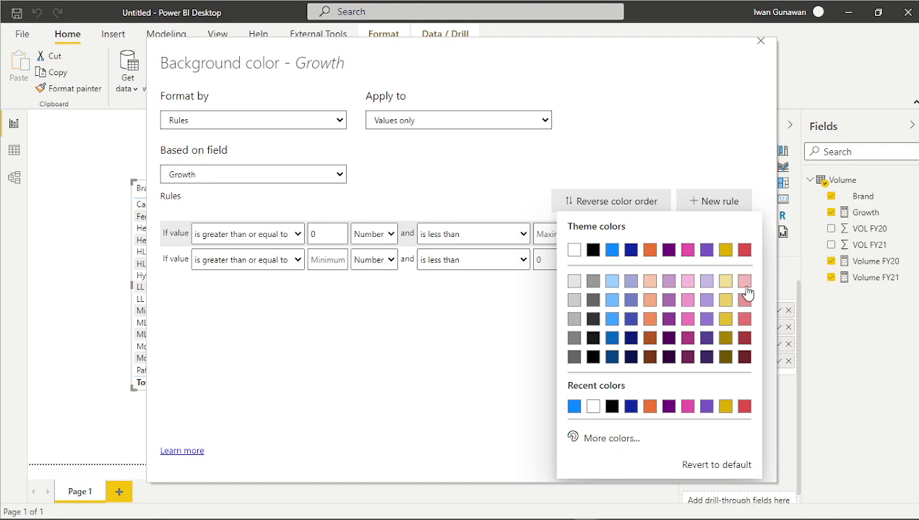
pyautogui.click(745, 320)
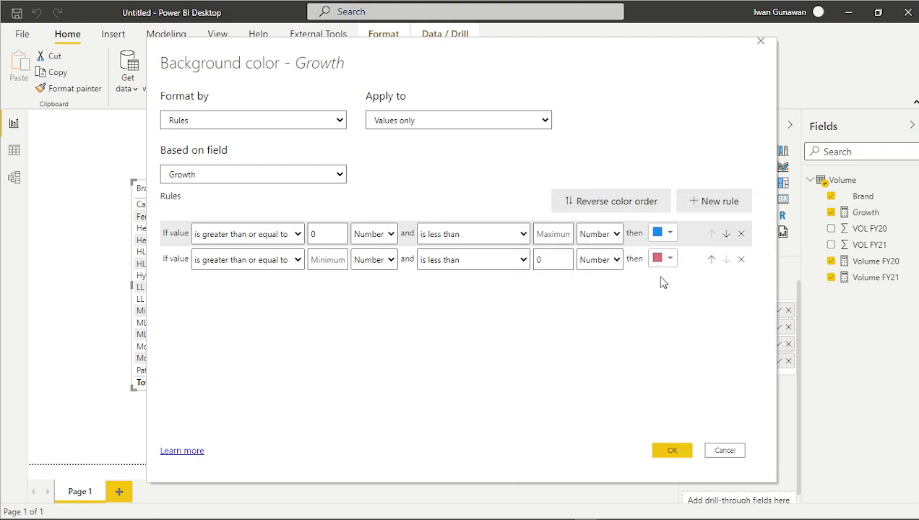
pyautogui.click(670, 452)
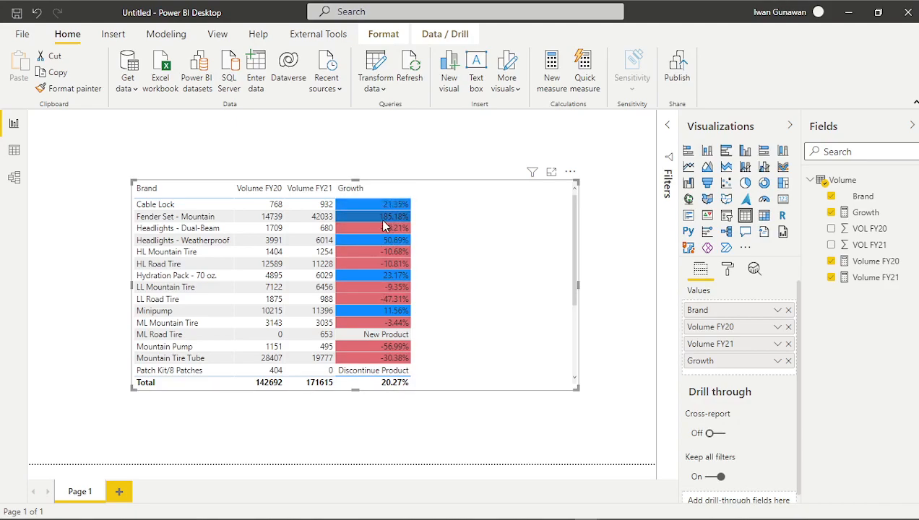
# Step: Examine the background colors in the Growth column across all brands, including the new and discontinued products
pyautogui.scroll(-3, 470, 318)
pyautogui.scroll(3, 453, 345)
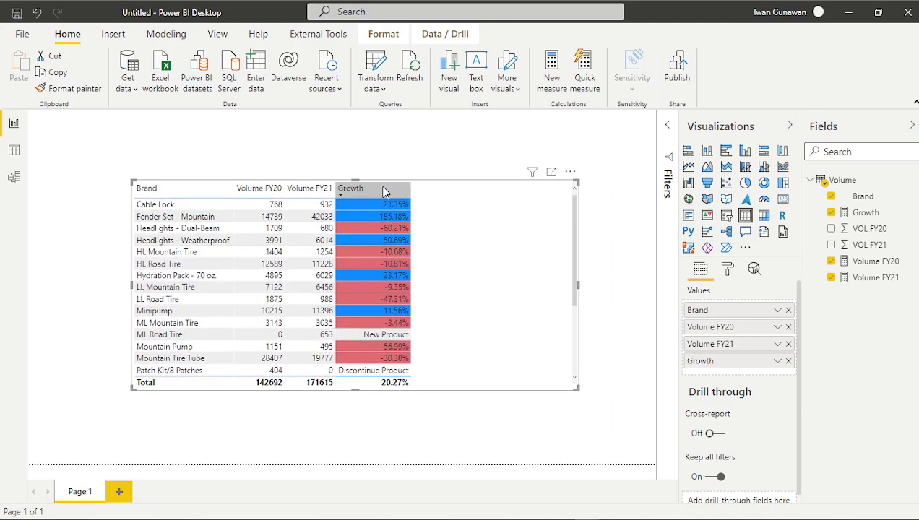
pyautogui.scroll(-3, 476, 311)
pyautogui.scroll(3, 467, 334)
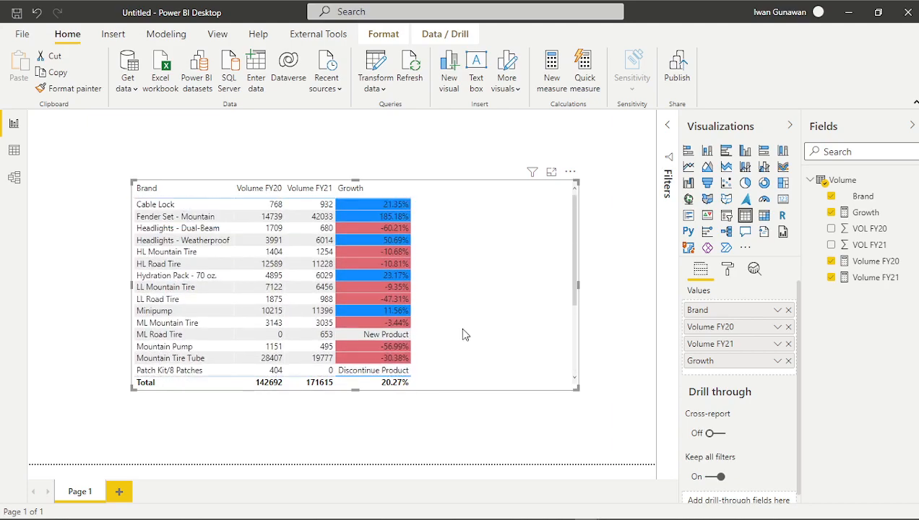
pyautogui.scroll(-3, 465, 334)
pyautogui.scroll(3, 454, 337)
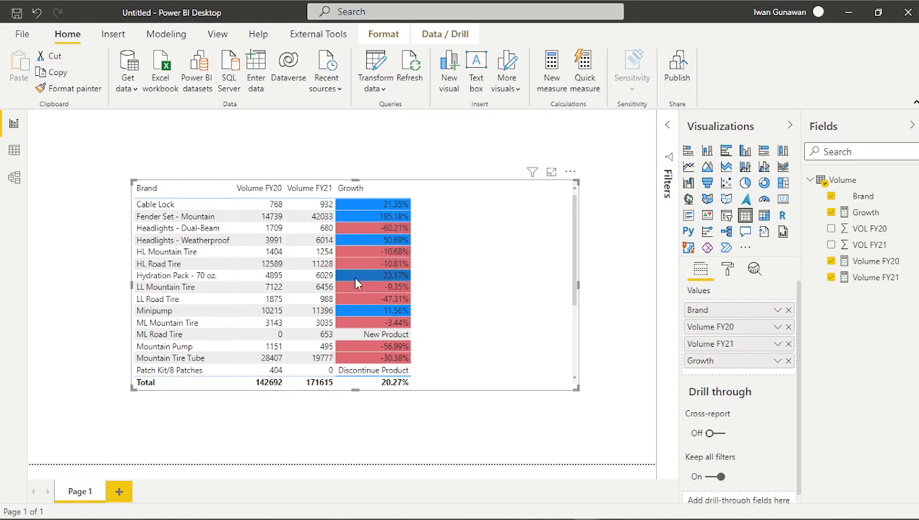
pyautogui.scroll(-3, 389, 307)
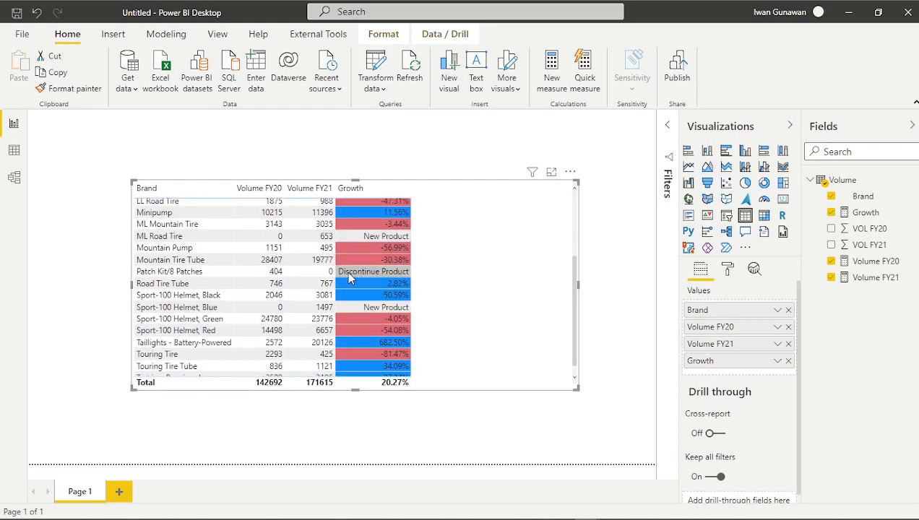
pyautogui.scroll(-1, 401, 282)
pyautogui.scroll(5, 401, 303)
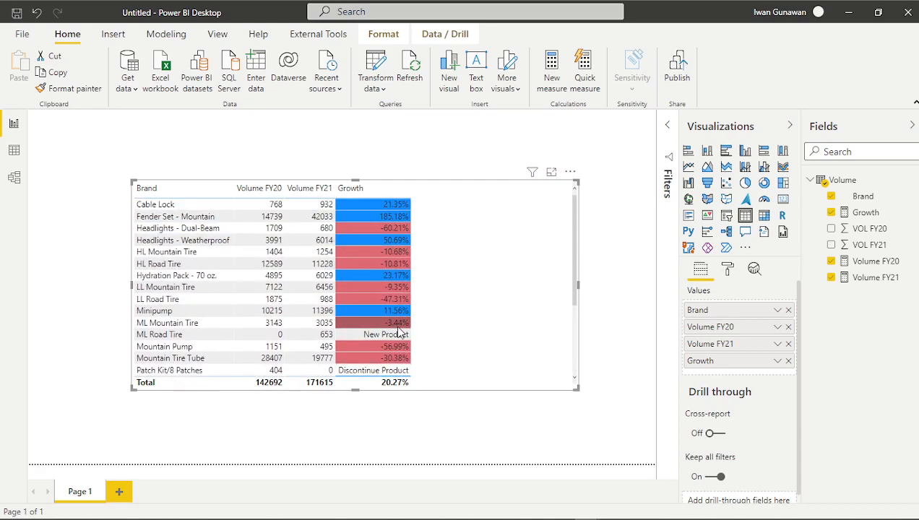
# Step: Open the Growth measure's formula and expand it to show the full DAX expression
pyautogui.click(865, 213)
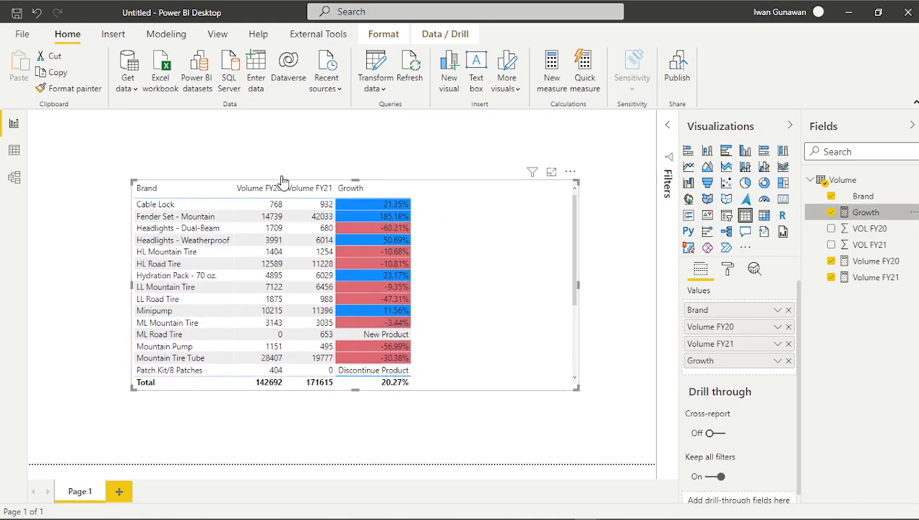
pyautogui.click(665, 125)
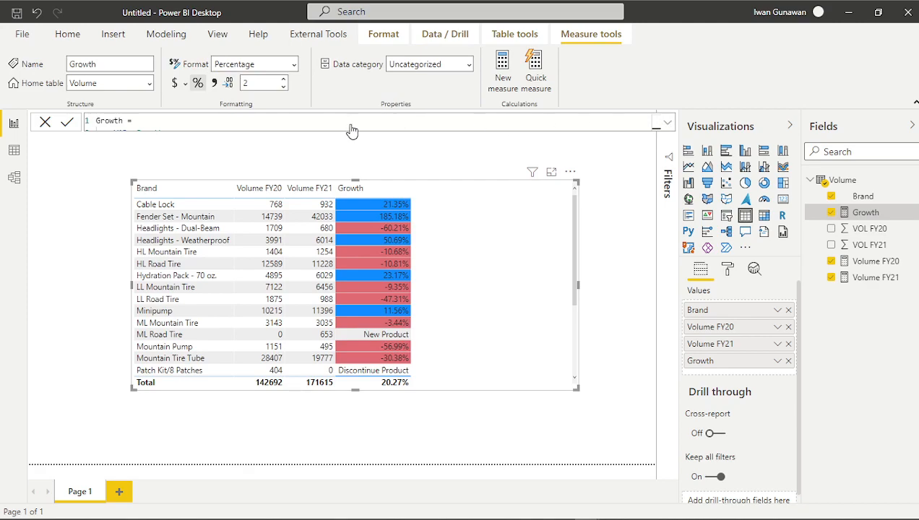